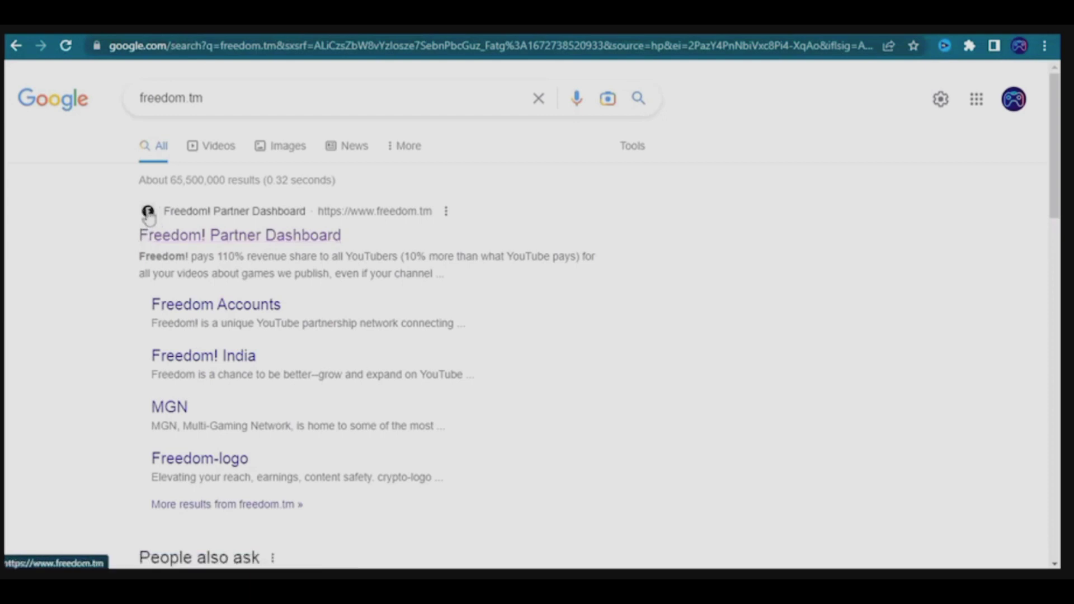
# Step: Open the Freedom! Partner Dashboard site from the search results and join with the first listed Google account
pyautogui.click(241, 239)
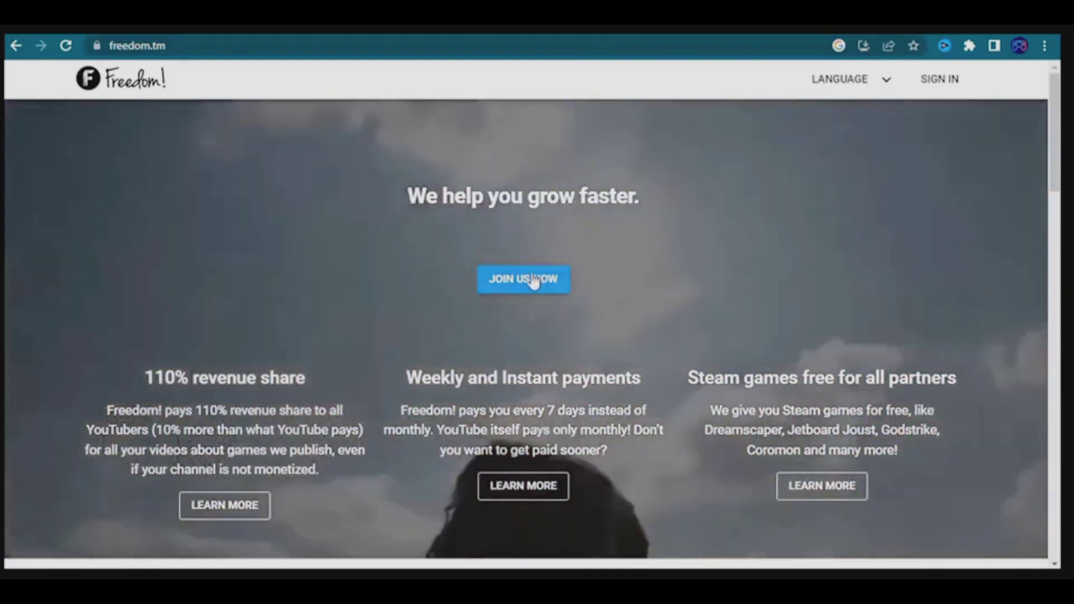
pyautogui.click(531, 280)
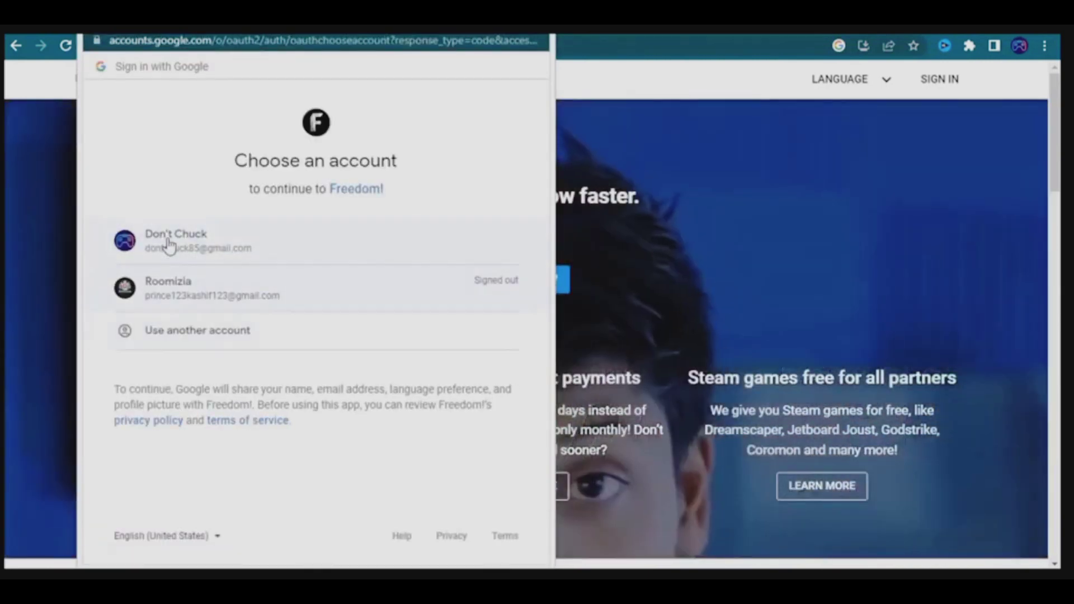
pyautogui.click(168, 241)
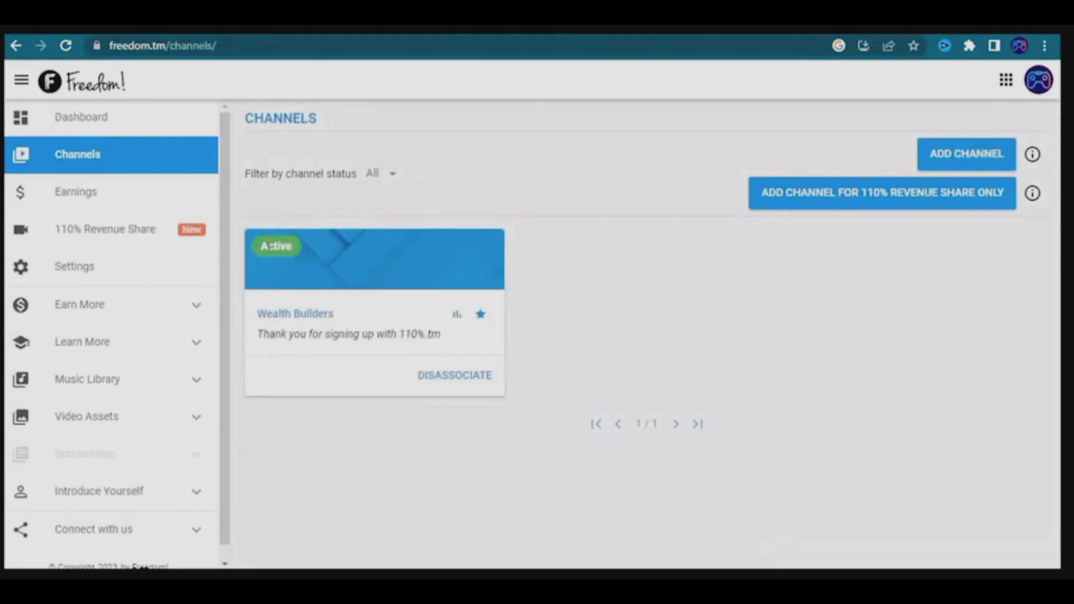
# Step: Examine the earnings totals, the Earn More options and the dashboard's earnings summary
pyautogui.click(75, 196)
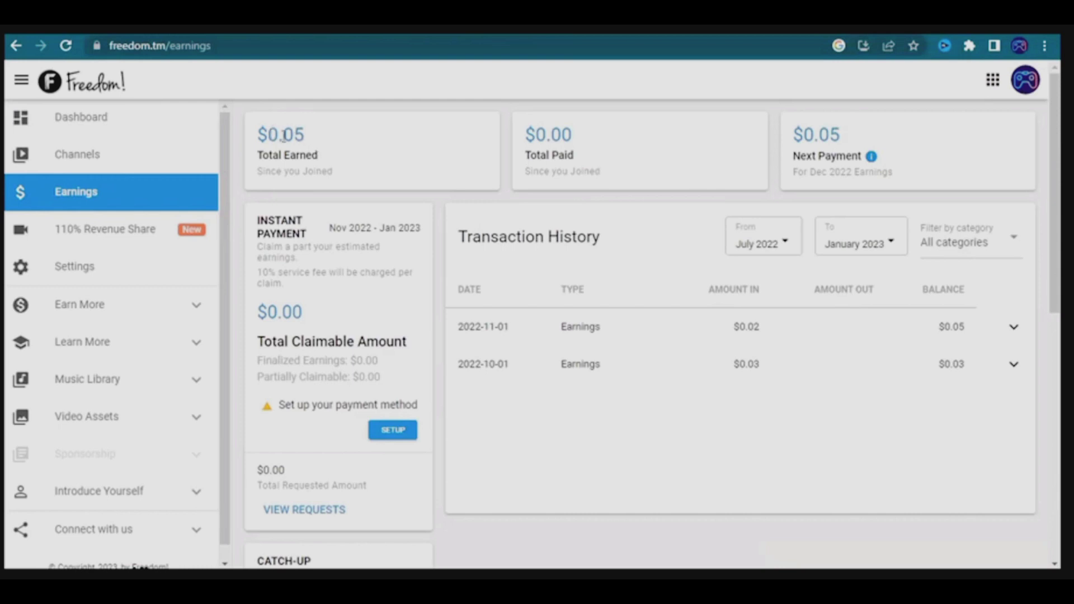
pyautogui.moveTo(299, 126); pyautogui.dragTo(304, 124)
pyautogui.click(300, 140)
pyautogui.click(123, 314)
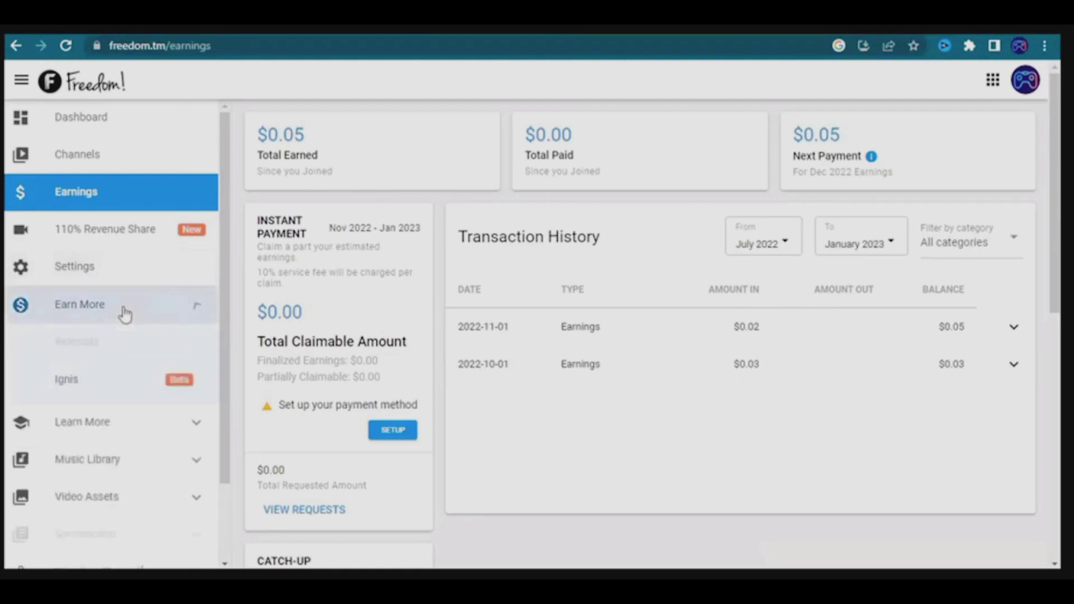
pyautogui.click(197, 313)
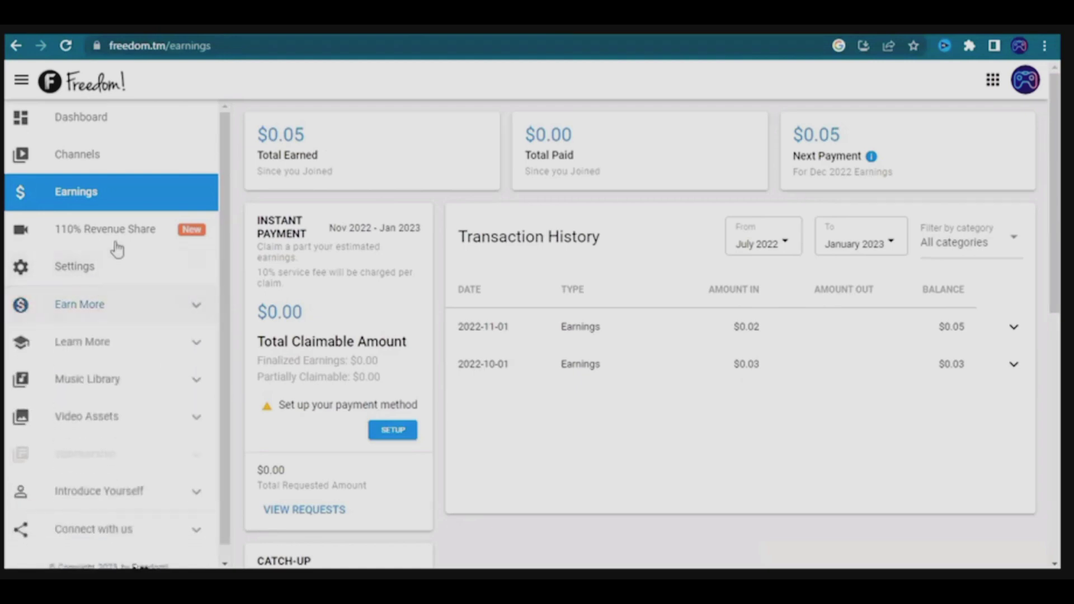
pyautogui.click(105, 120)
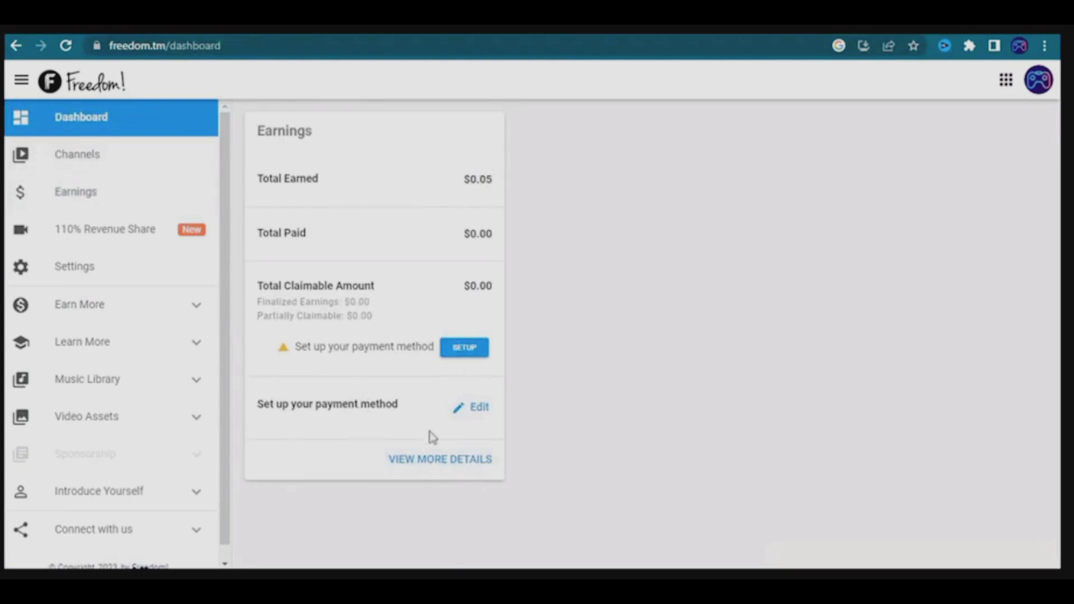
# Step: Disassociate the Wealth Builders channel from the partner account and confirm the removal
pyautogui.click(106, 162)
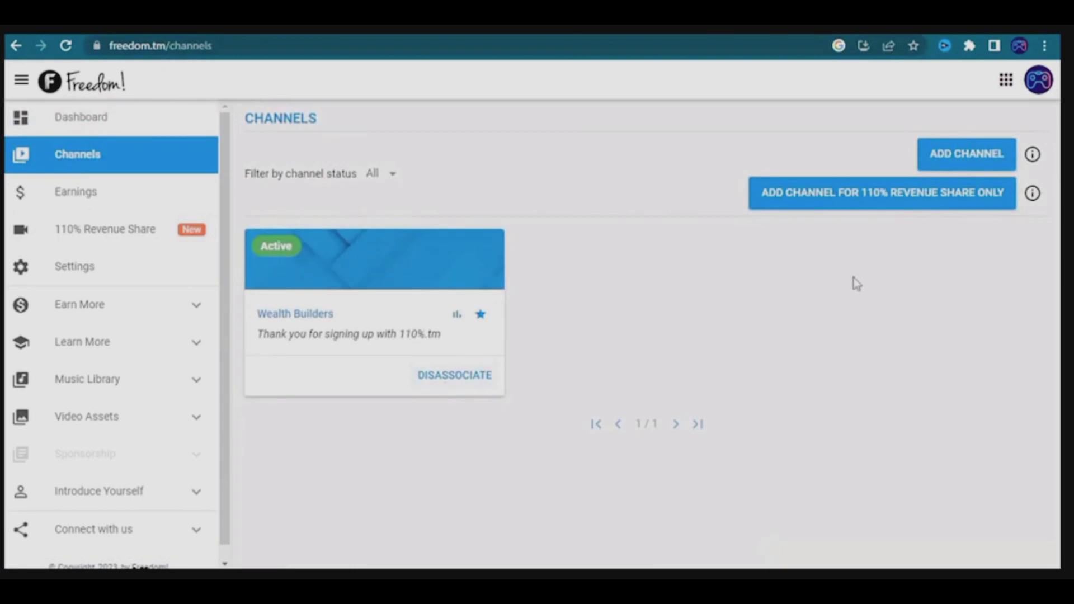
pyautogui.click(461, 381)
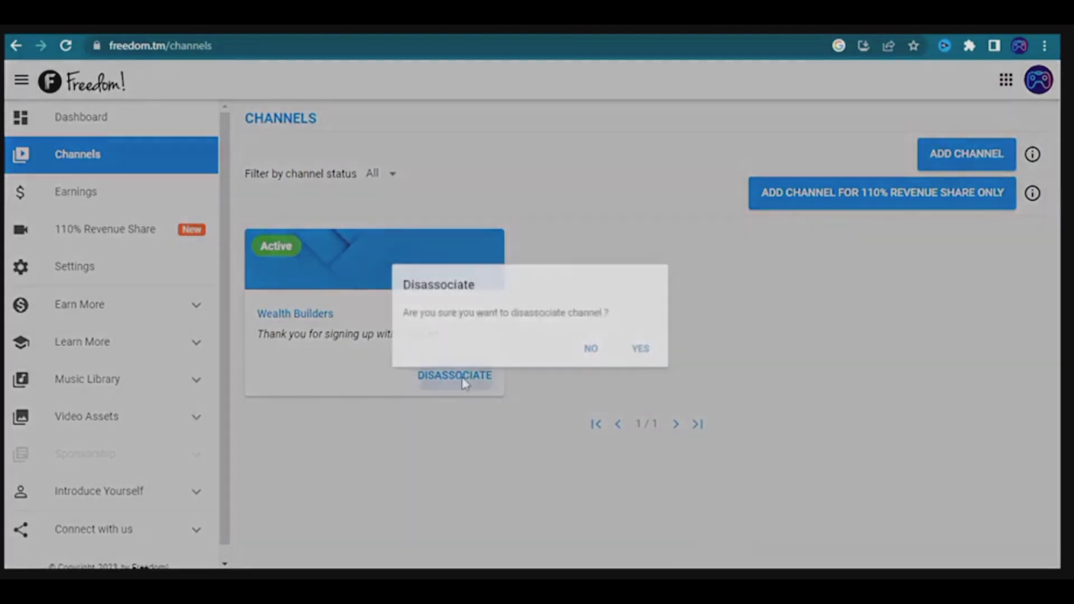
pyautogui.click(658, 356)
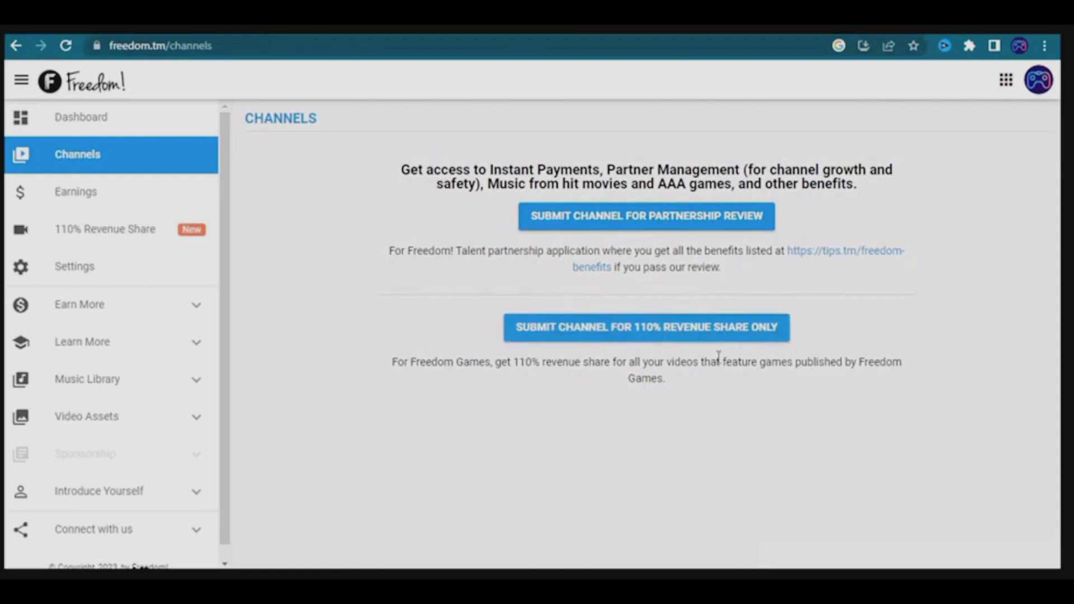
# Step: Submit the channel for 110% revenue share only, granting Freedom! access through the first listed Google account
pyautogui.click(664, 334)
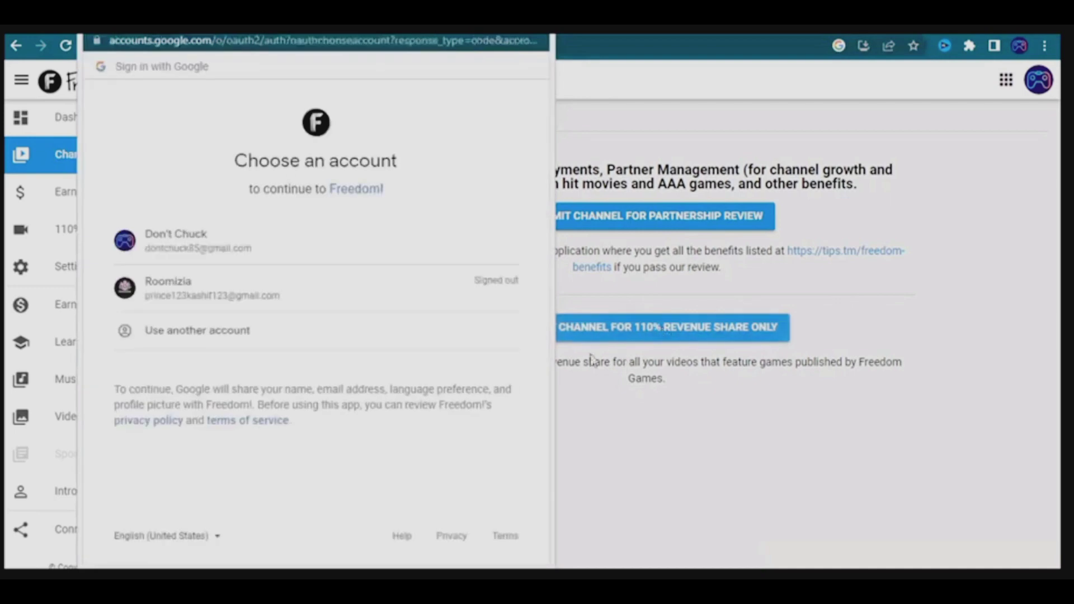
pyautogui.click(188, 234)
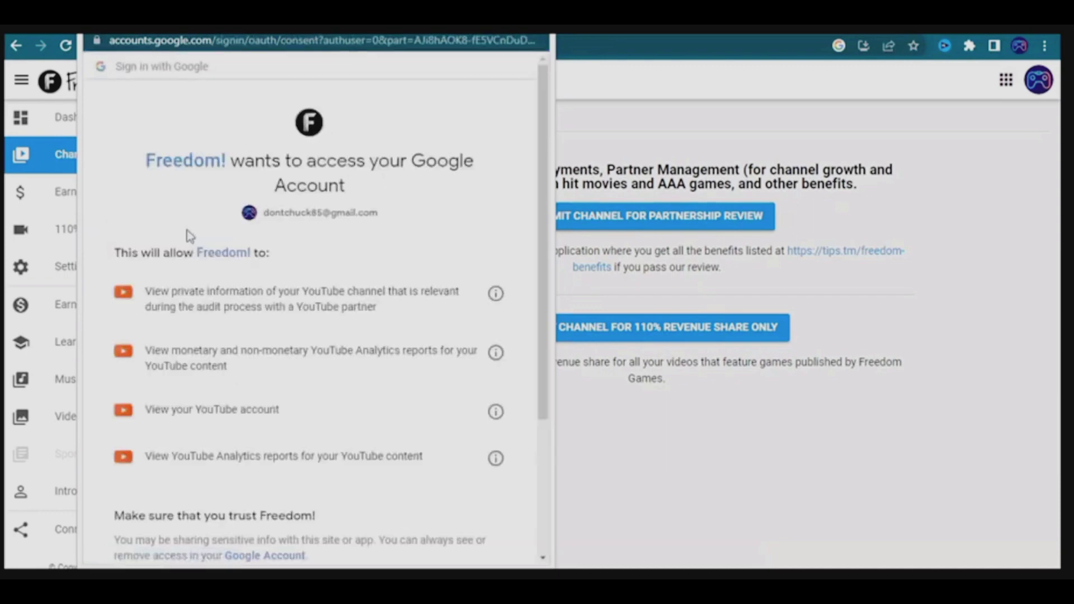
pyautogui.scroll(-3, 187, 230)
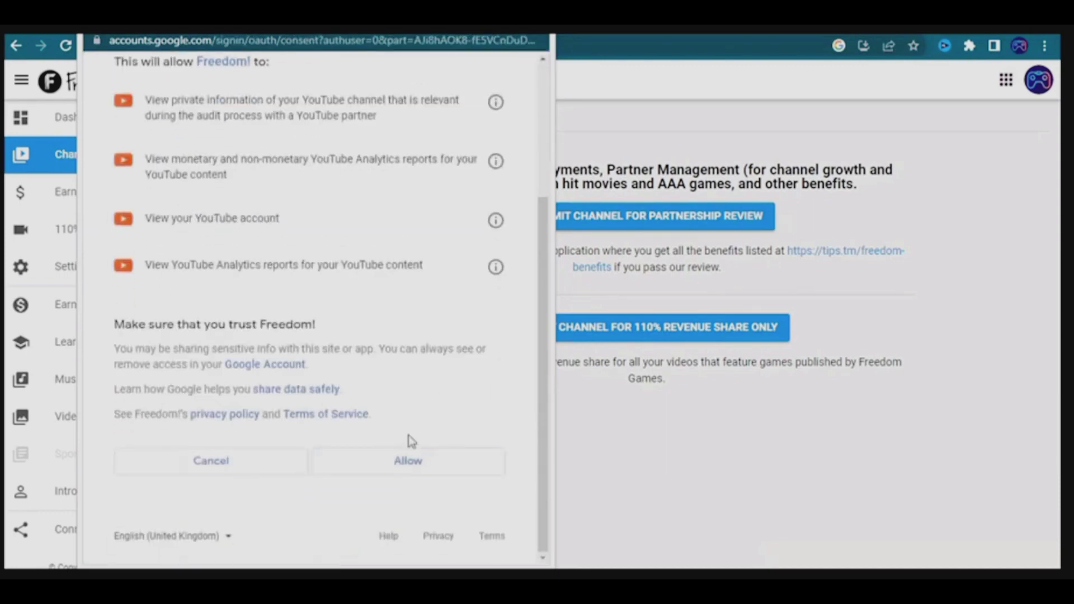
pyautogui.click(412, 460)
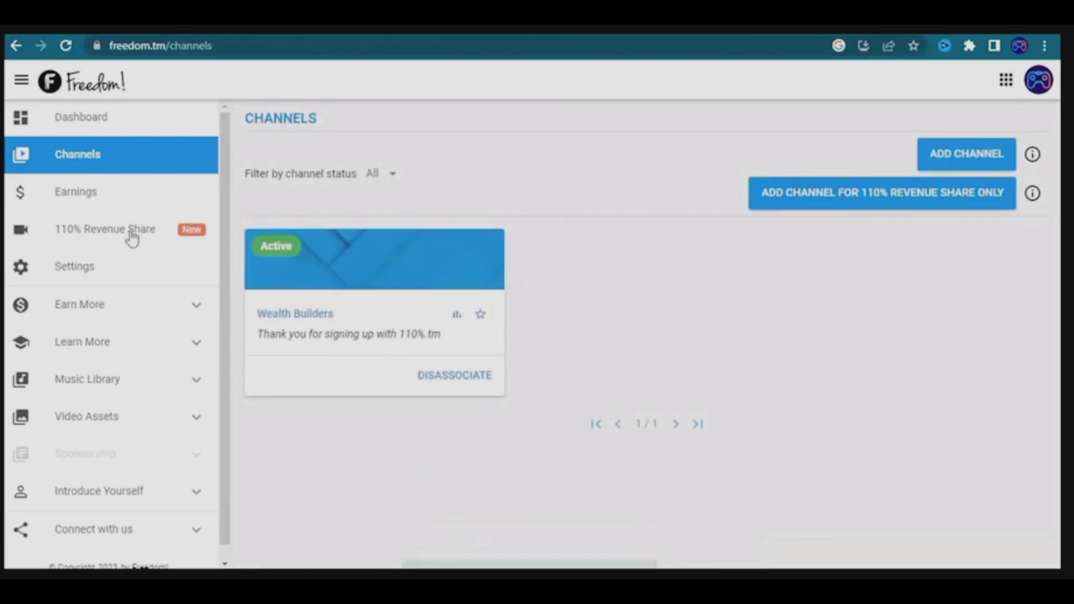
pyautogui.scroll(-1, 108, 288)
pyautogui.scroll(1, 108, 288)
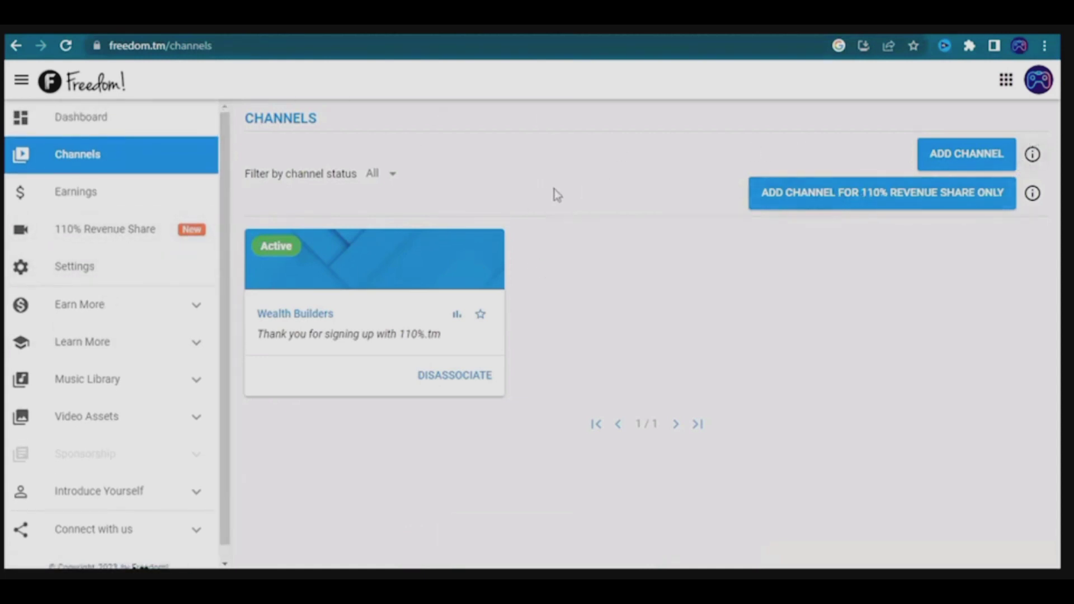
pyautogui.click(83, 118)
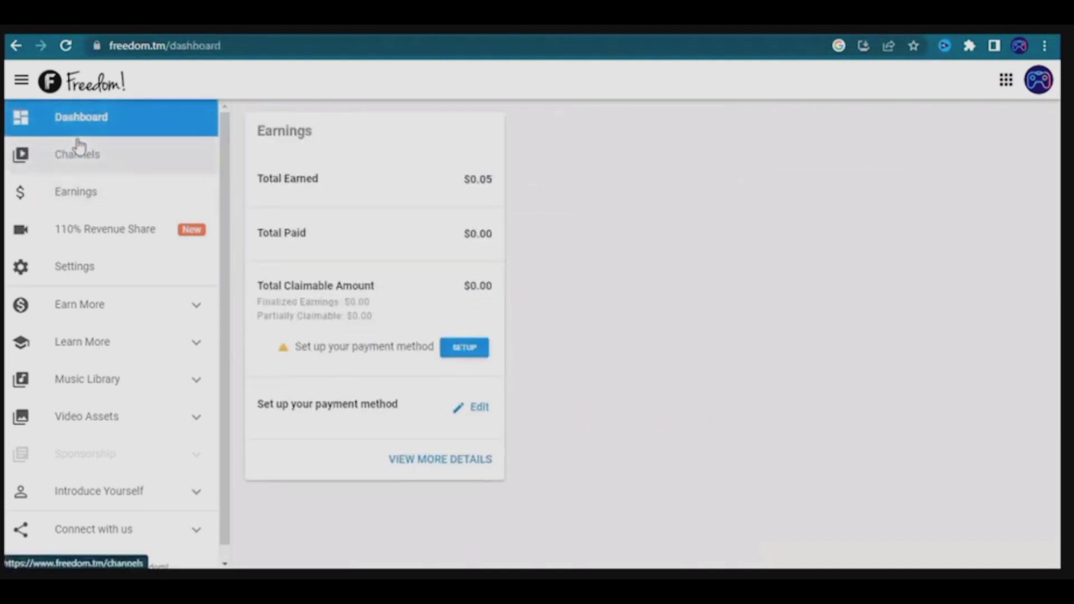
pyautogui.click(99, 163)
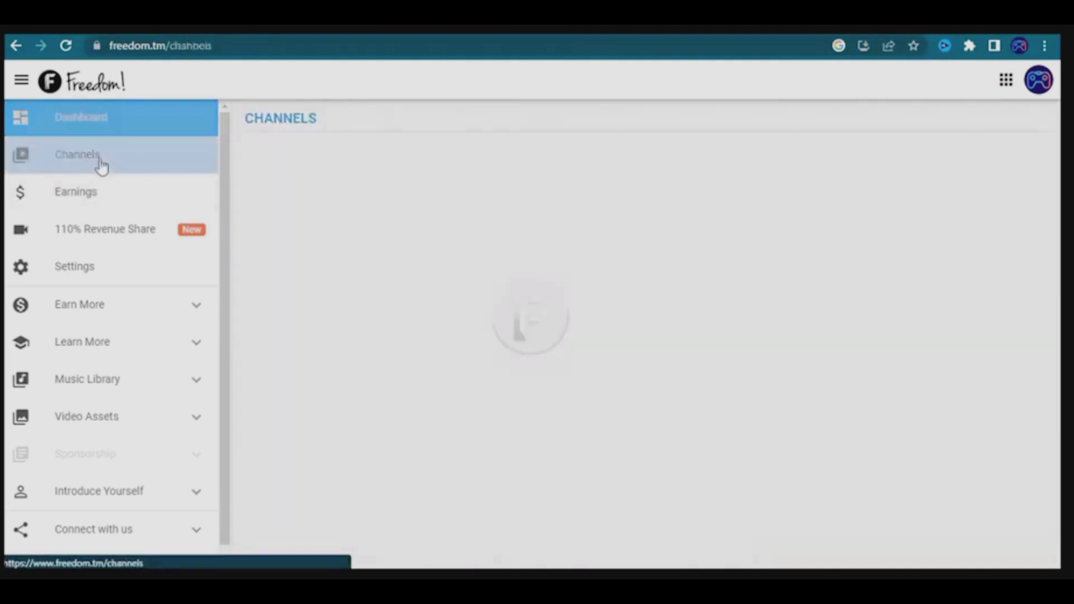
pyautogui.click(83, 197)
# Step: Filter the 110% Revenue Share submissions by status All and check the listed videos' games and statuses
pyautogui.click(92, 231)
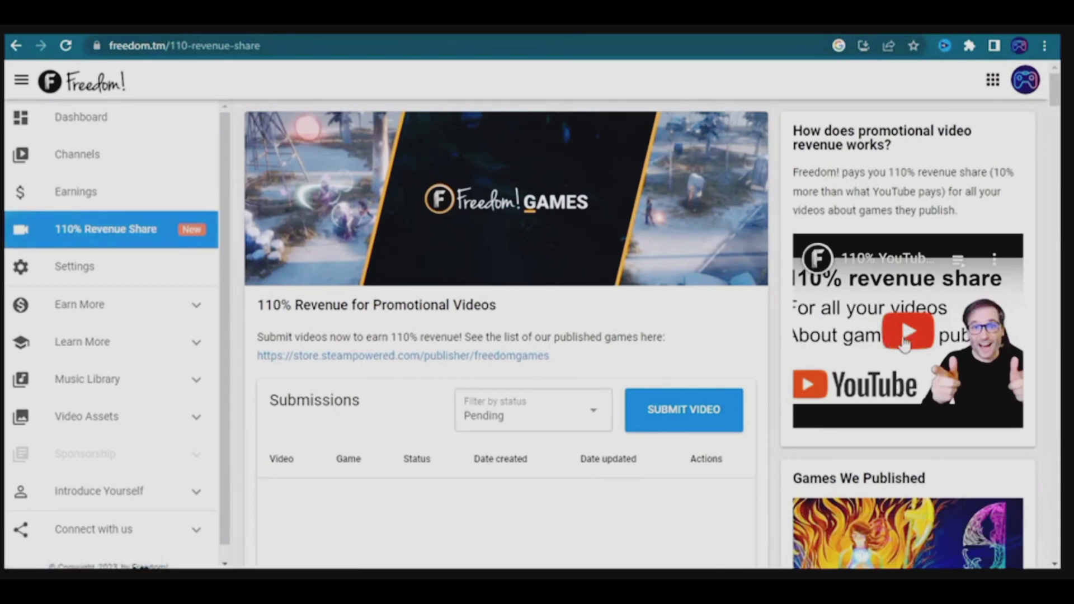
pyautogui.scroll(-1, 623, 290)
pyautogui.scroll(-1, 622, 290)
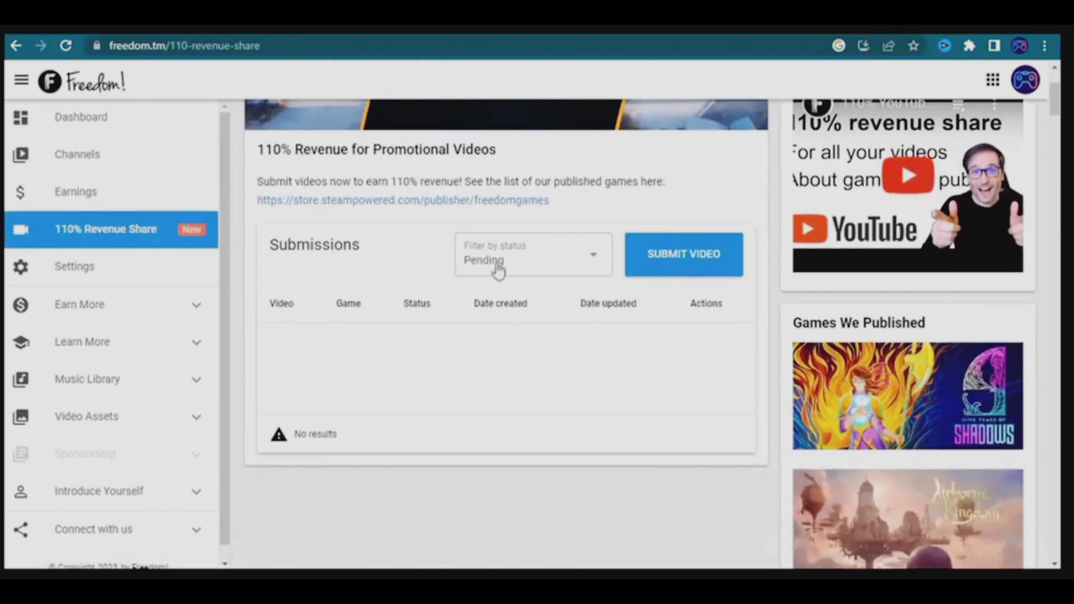
pyautogui.click(589, 264)
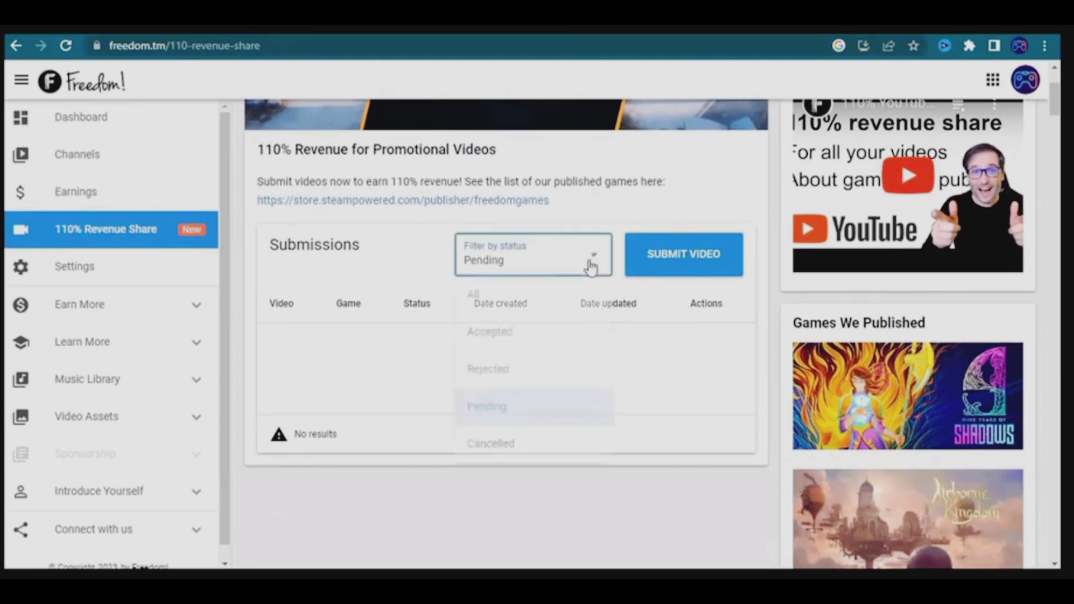
pyautogui.click(554, 297)
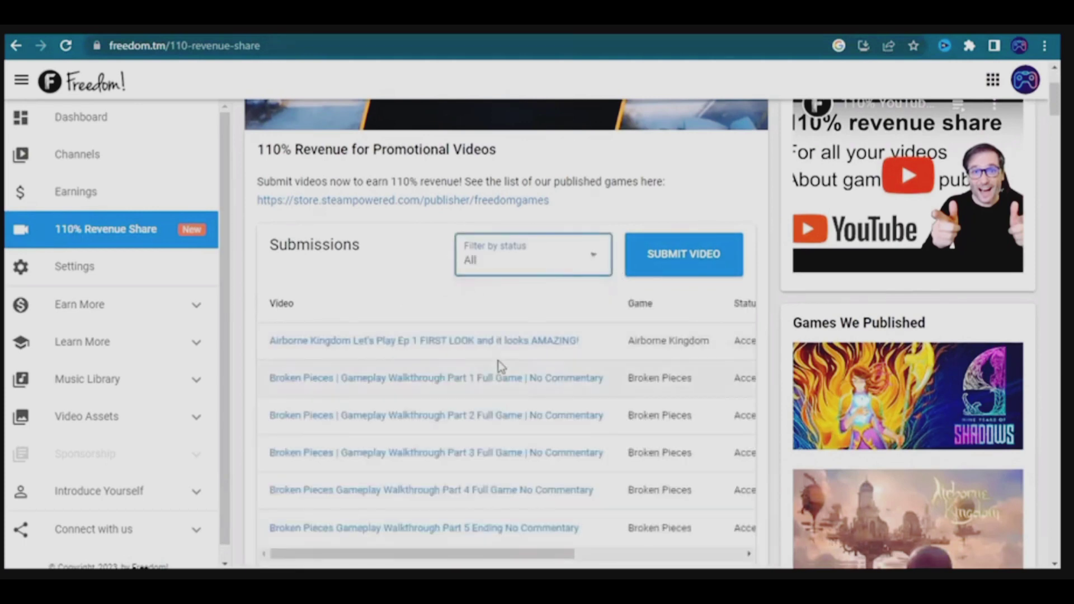
pyautogui.scroll(-2, 498, 366)
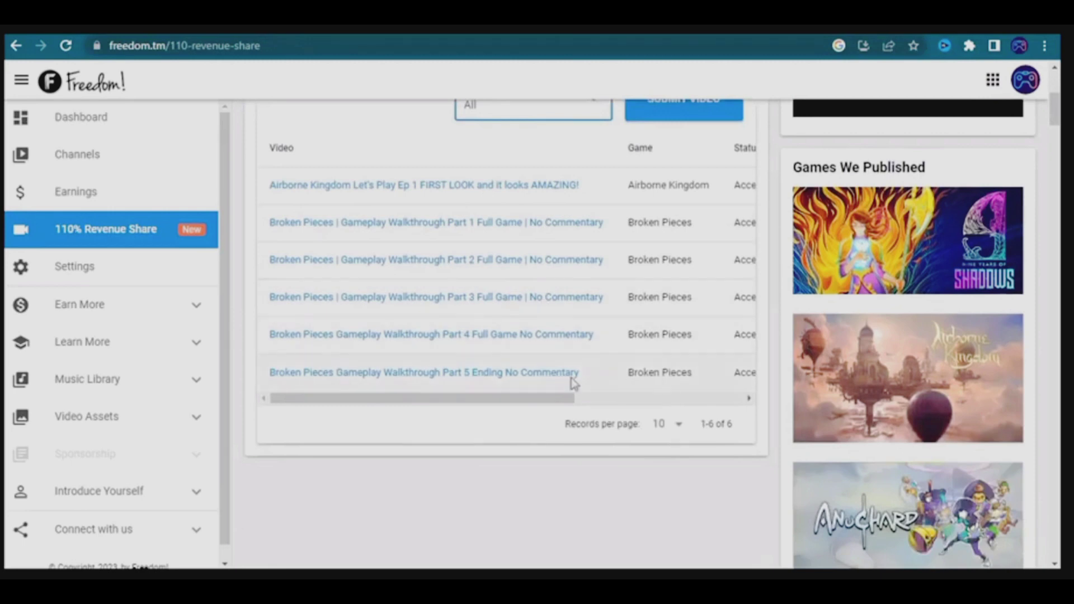
pyautogui.moveTo(504, 397); pyautogui.dragTo(559, 406)
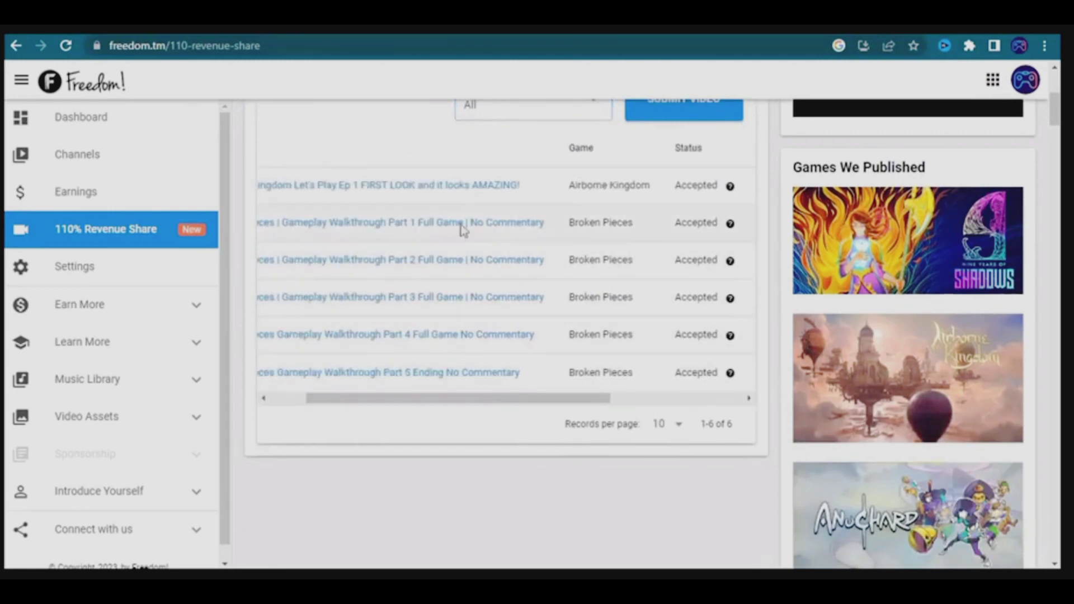
pyautogui.moveTo(467, 398); pyautogui.dragTo(384, 398)
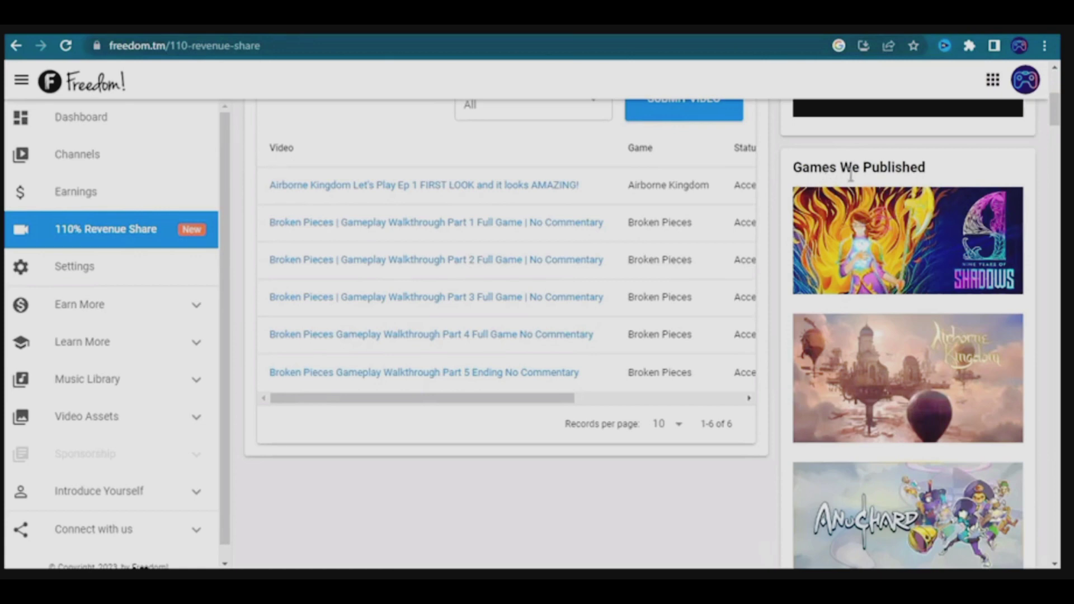
# Step: Browse the Games We Published list to examine which titles are available for promotional videos
pyautogui.scroll(-10, 865, 175)
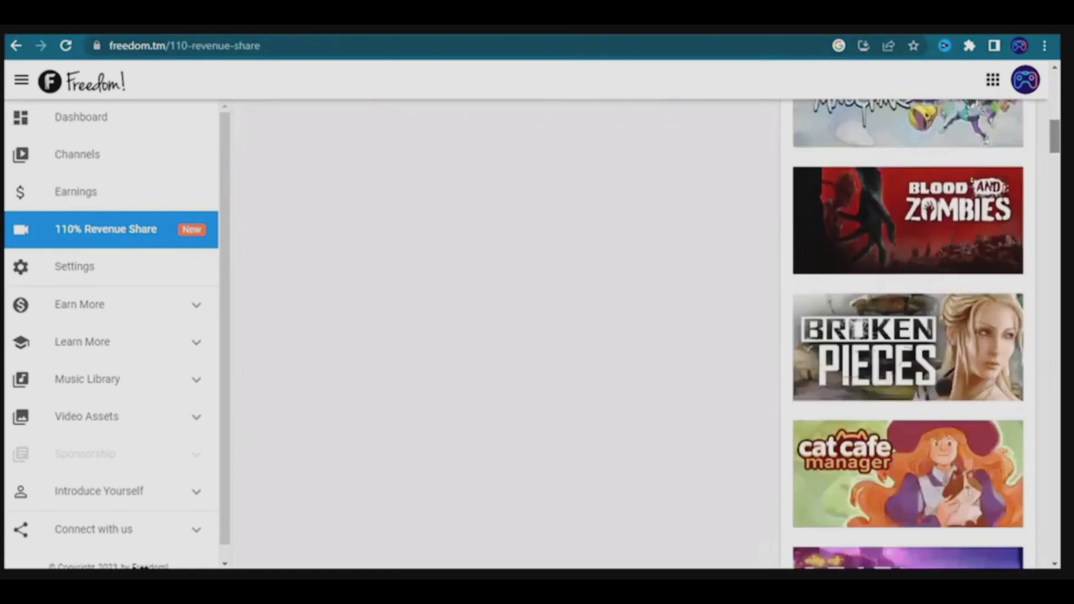
pyautogui.scroll(-6, 1052, 202)
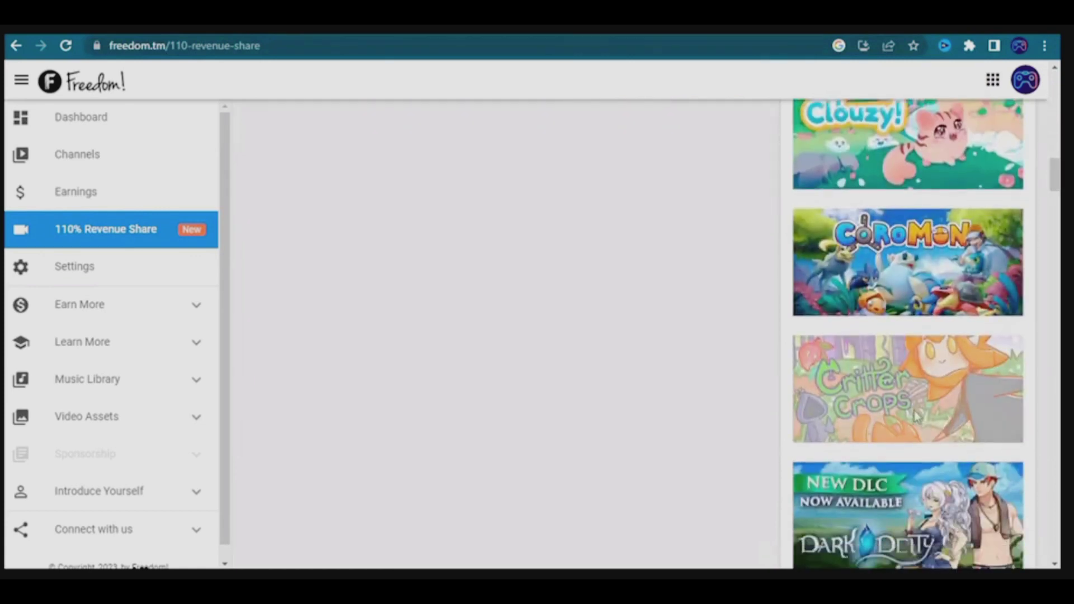
pyautogui.scroll(15, 1055, 201)
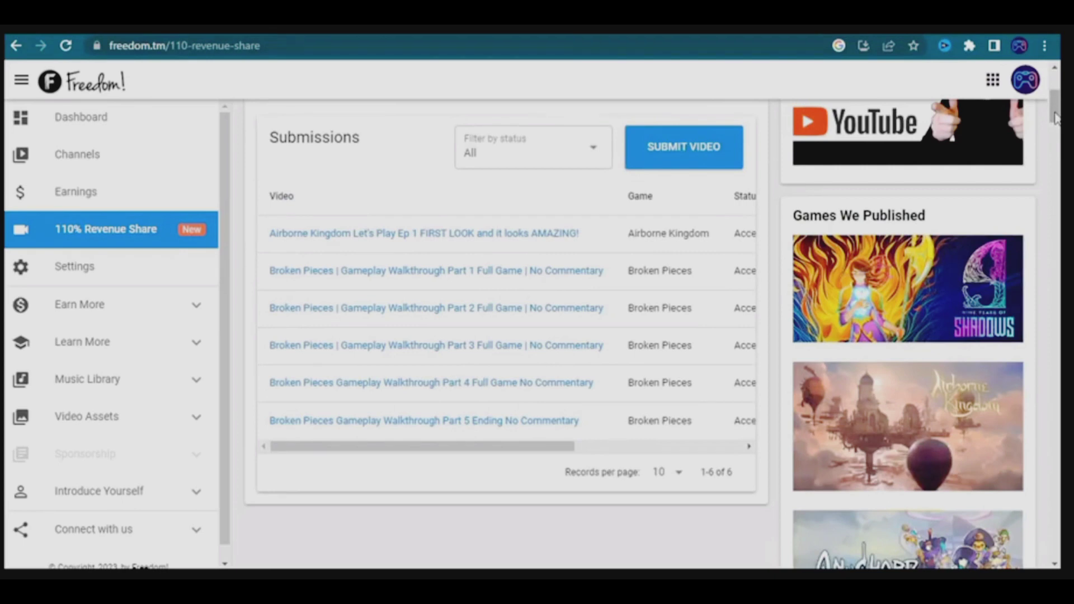
pyautogui.scroll(-3, 947, 369)
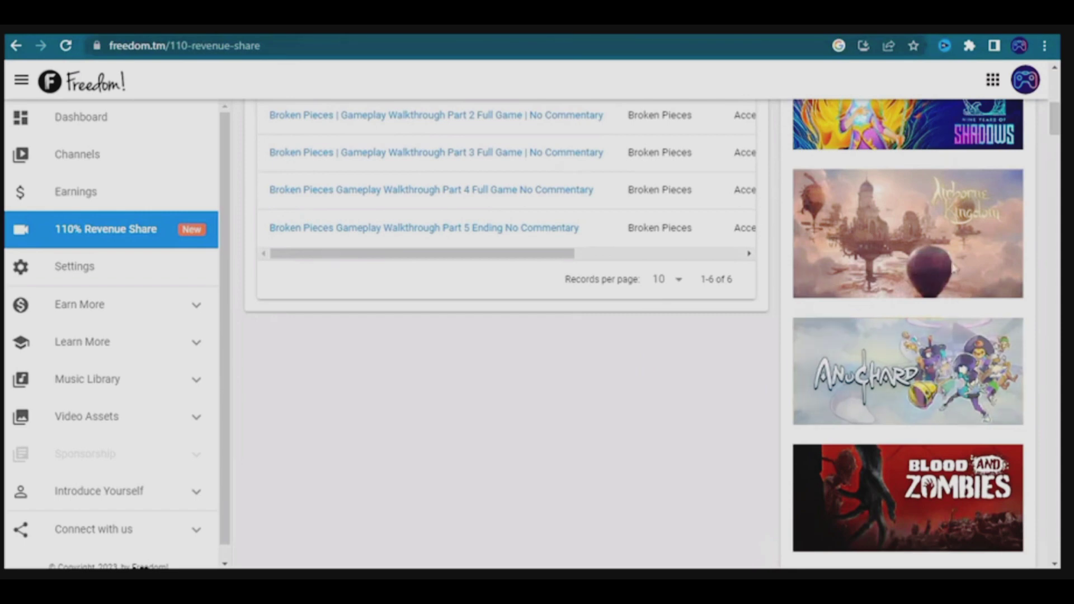
pyautogui.scroll(7, 1056, 109)
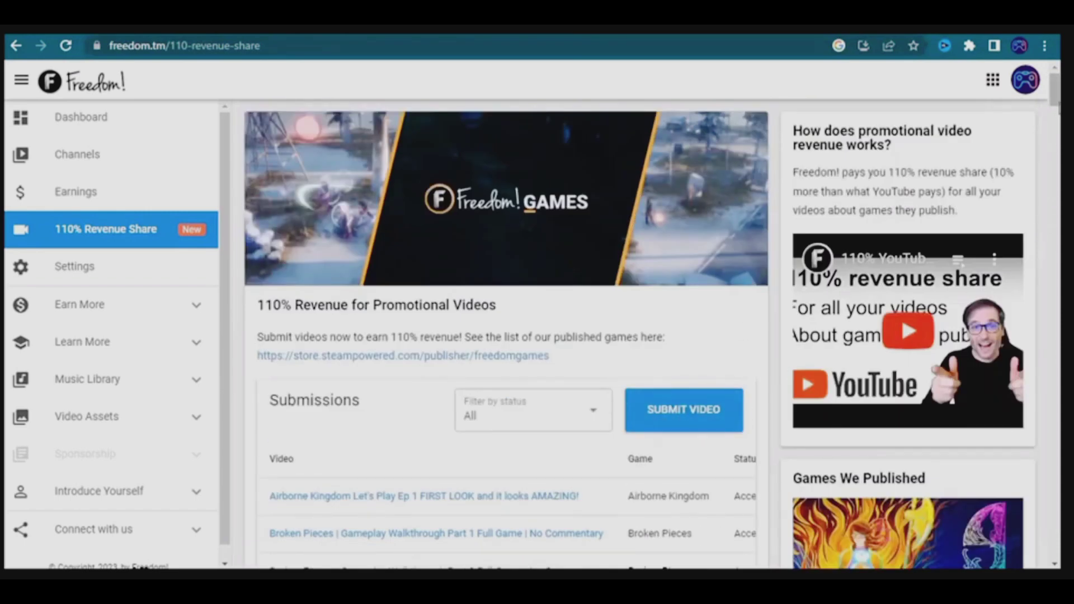
pyautogui.scroll(-3, 1057, 115)
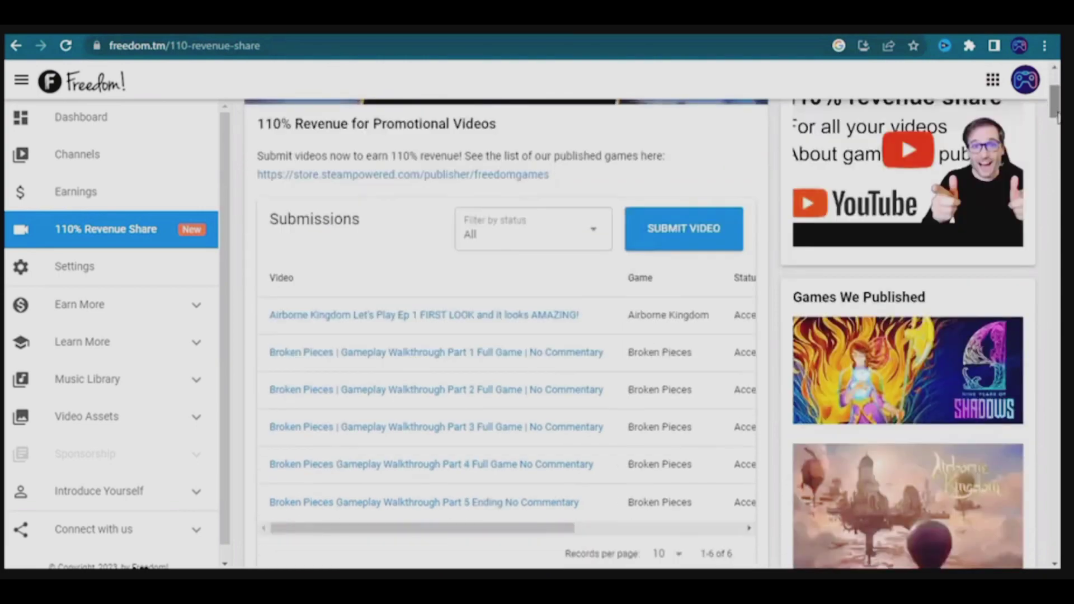
pyautogui.scroll(-5, 960, 343)
pyautogui.scroll(3, 960, 344)
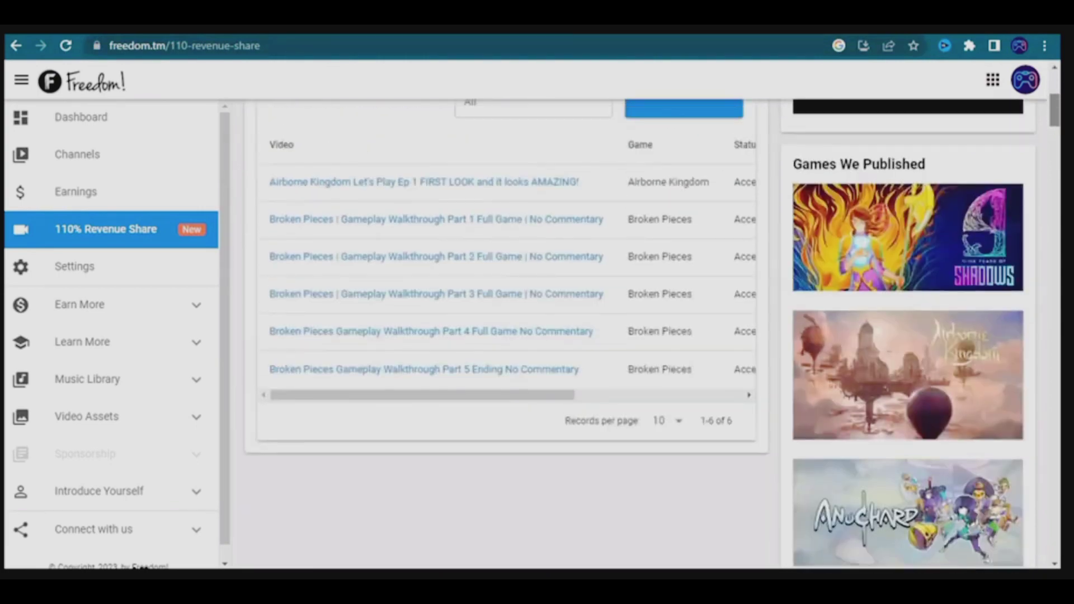
pyautogui.scroll(-7, 987, 158)
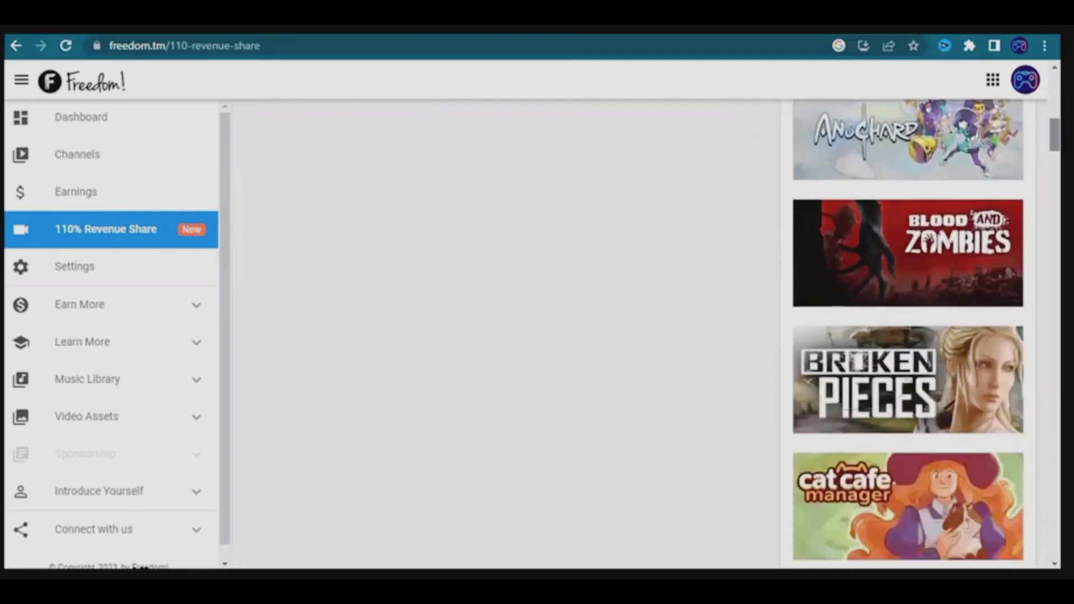
pyautogui.scroll(-3, 1054, 147)
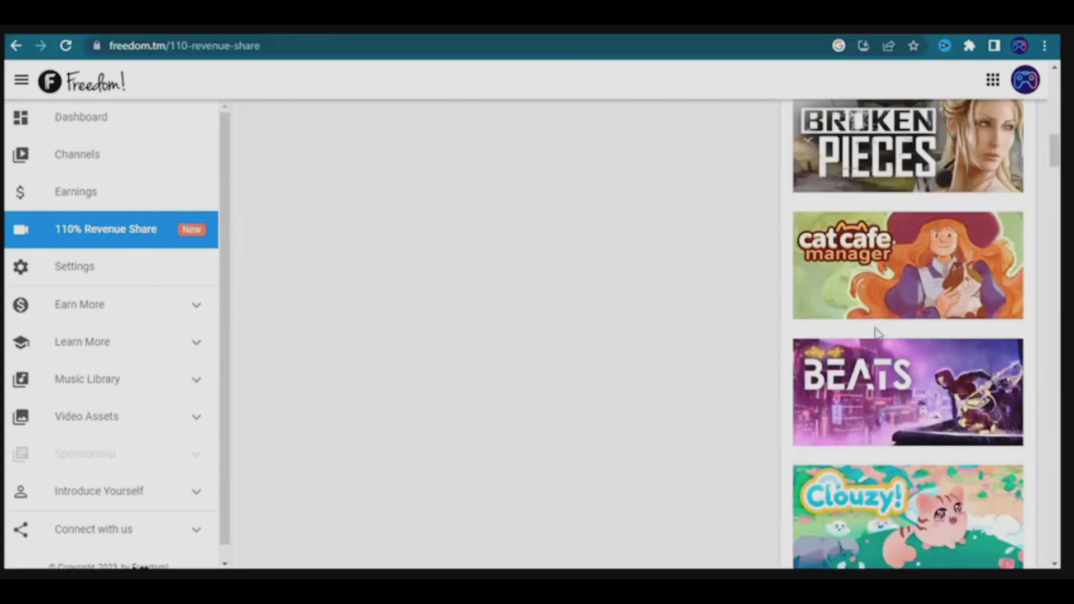
pyautogui.scroll(-8, 1054, 147)
pyautogui.scroll(15, 634, 336)
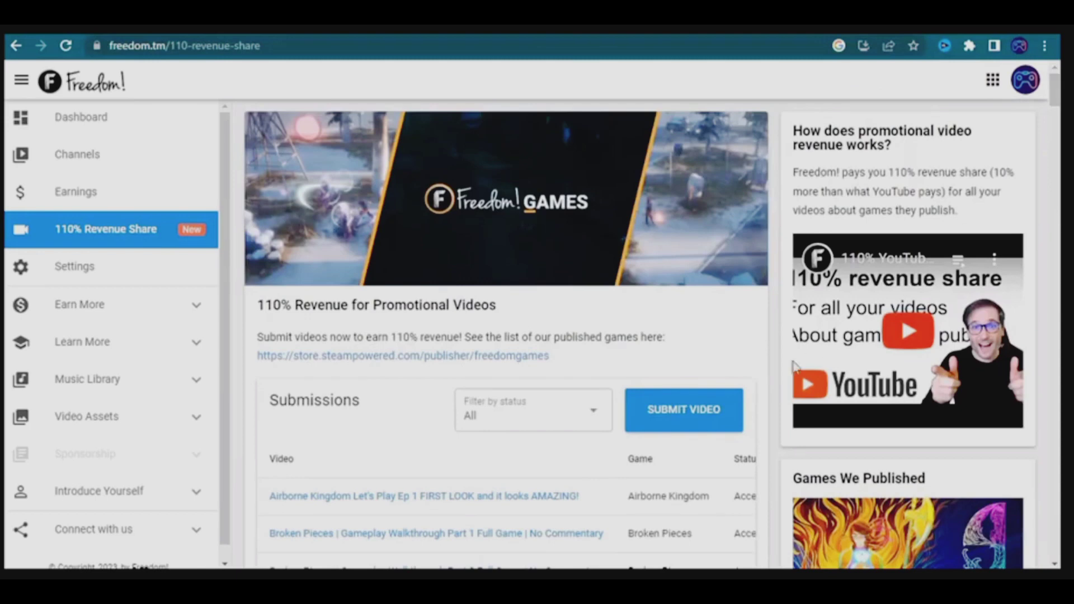
# Step: Start a new promotional video submission and select 9 Years of Shadows as its game
pyautogui.scroll(-1, 570, 354)
pyautogui.click(574, 354)
pyautogui.click(649, 287)
pyautogui.scroll(-1, 649, 287)
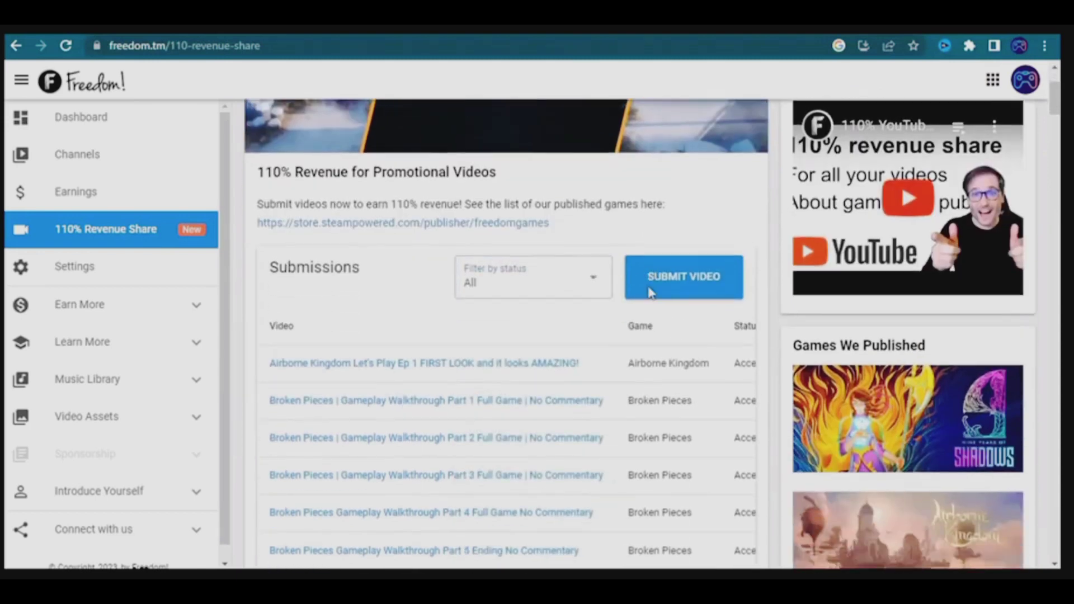
pyautogui.click(680, 268)
pyautogui.click(625, 326)
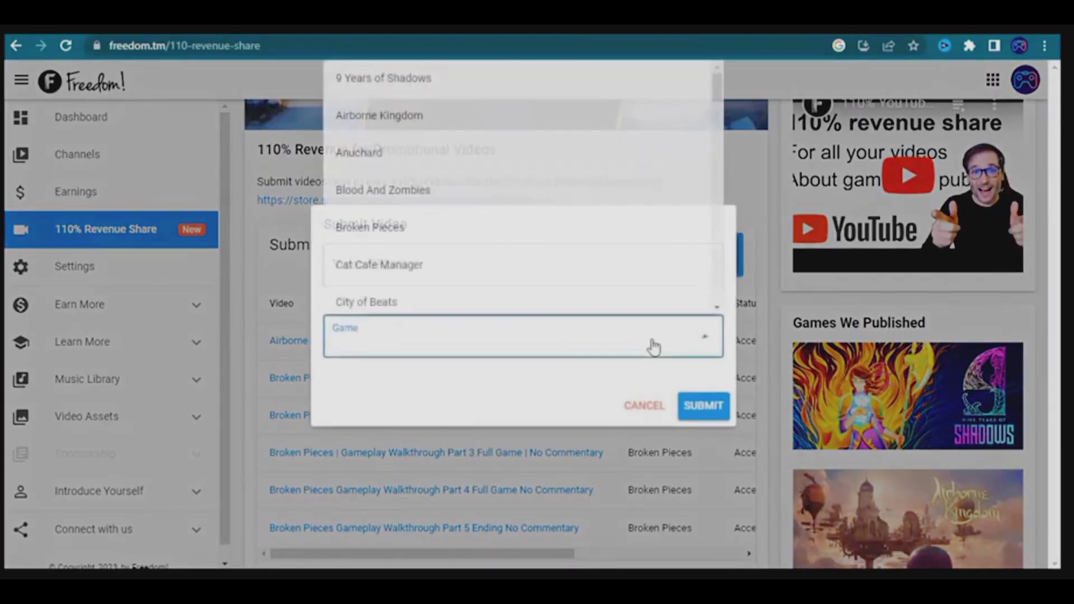
pyautogui.scroll(-12, 721, 93)
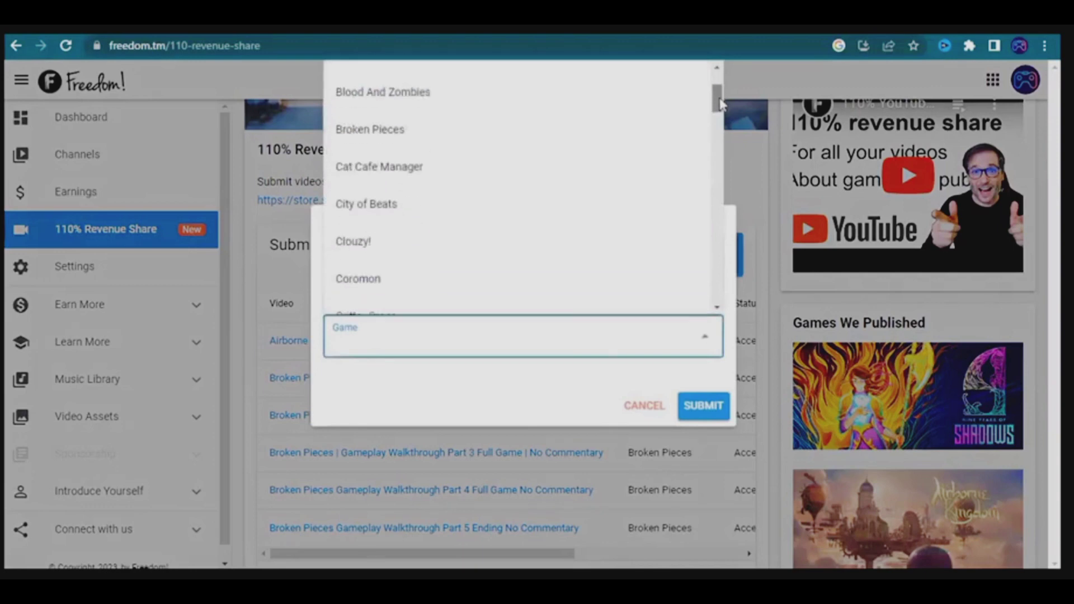
pyautogui.scroll(12, 720, 95)
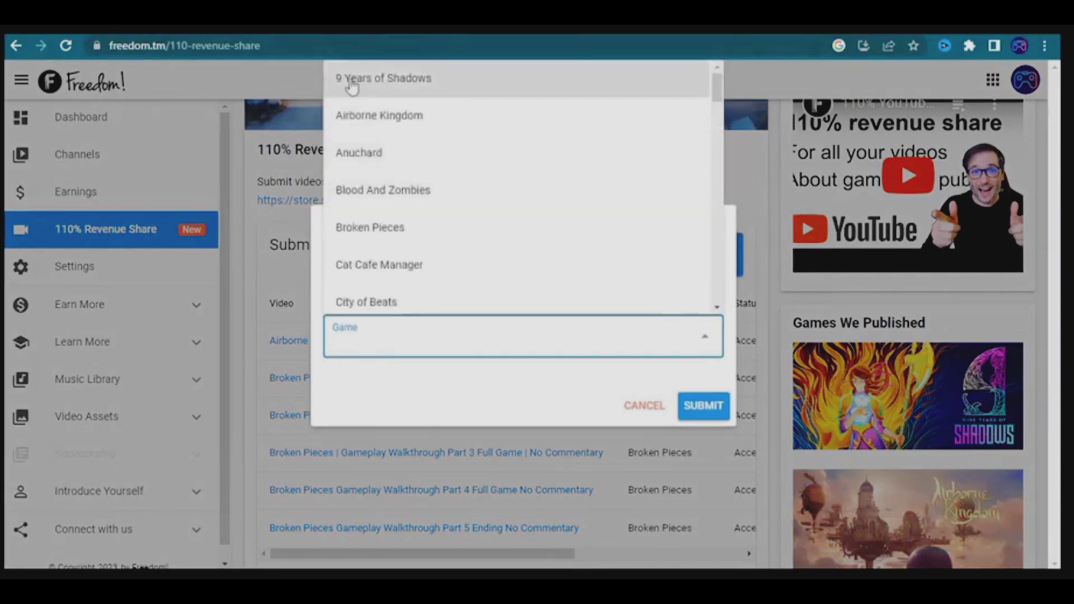
pyautogui.click(387, 89)
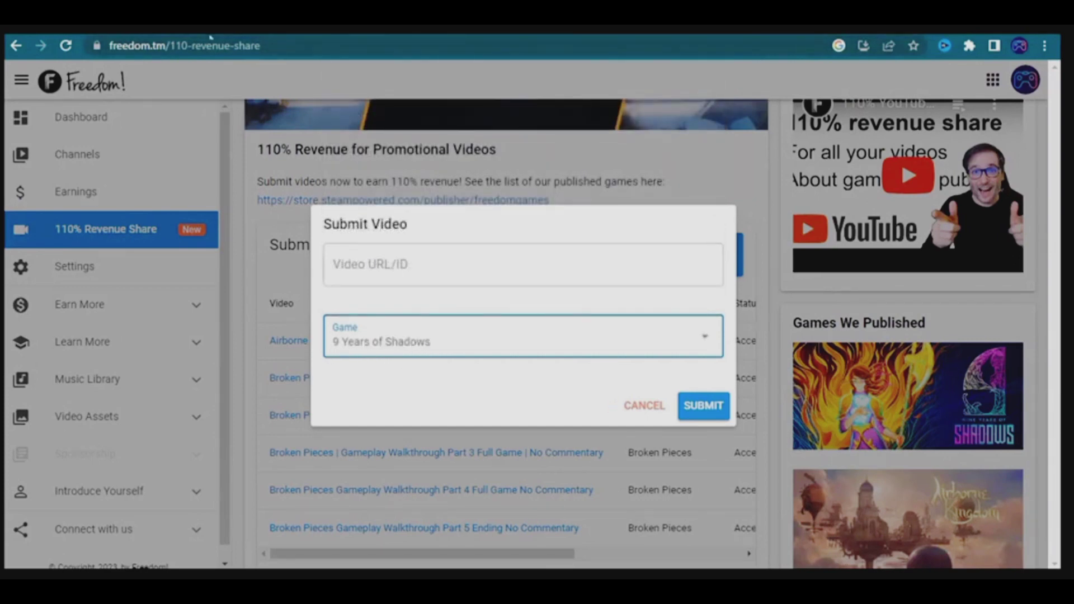
# Step: Open YouTube in a new browser tab, search for "9 years of shadows gameplay" and preview the first gameplay video
pyautogui.hotkey('ctrl', 't')
pyautogui.write('y')
pyautogui.click(204, 72)
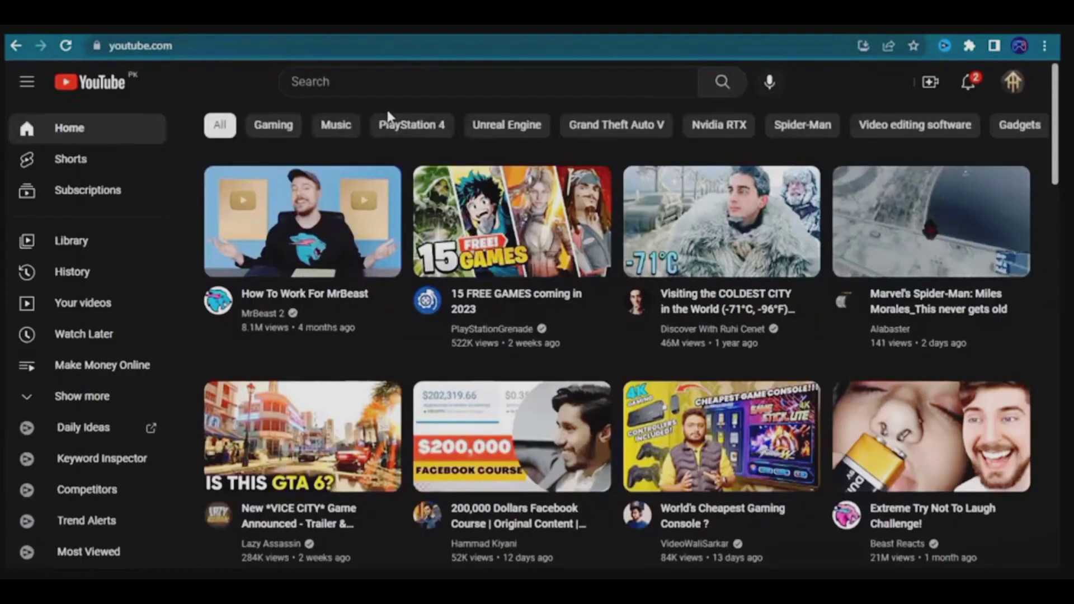
pyautogui.click(391, 84)
pyautogui.write('9 yeat')
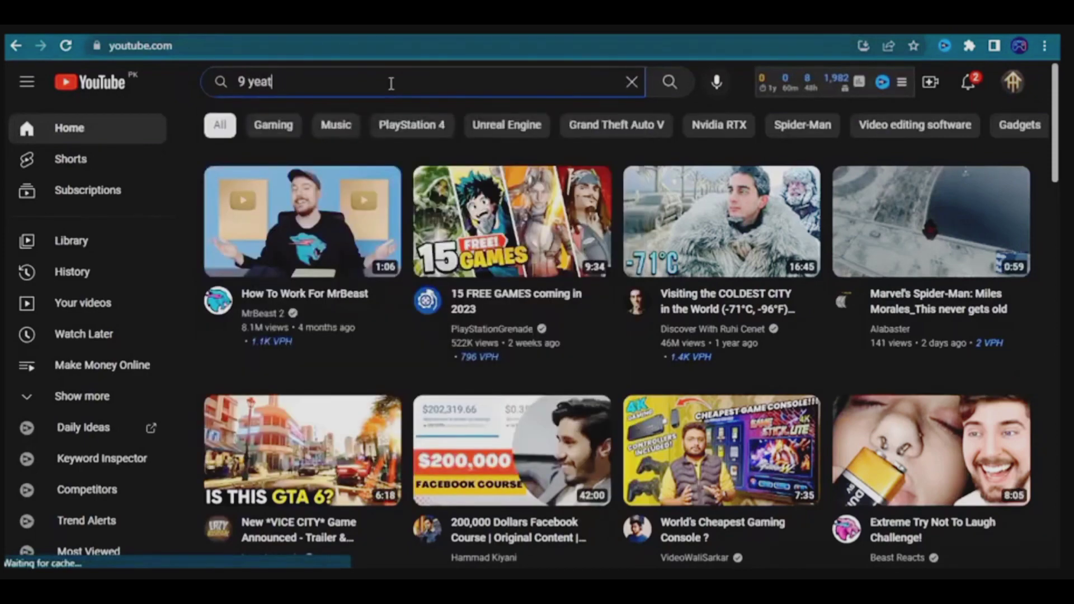
pyautogui.write('rs fo')
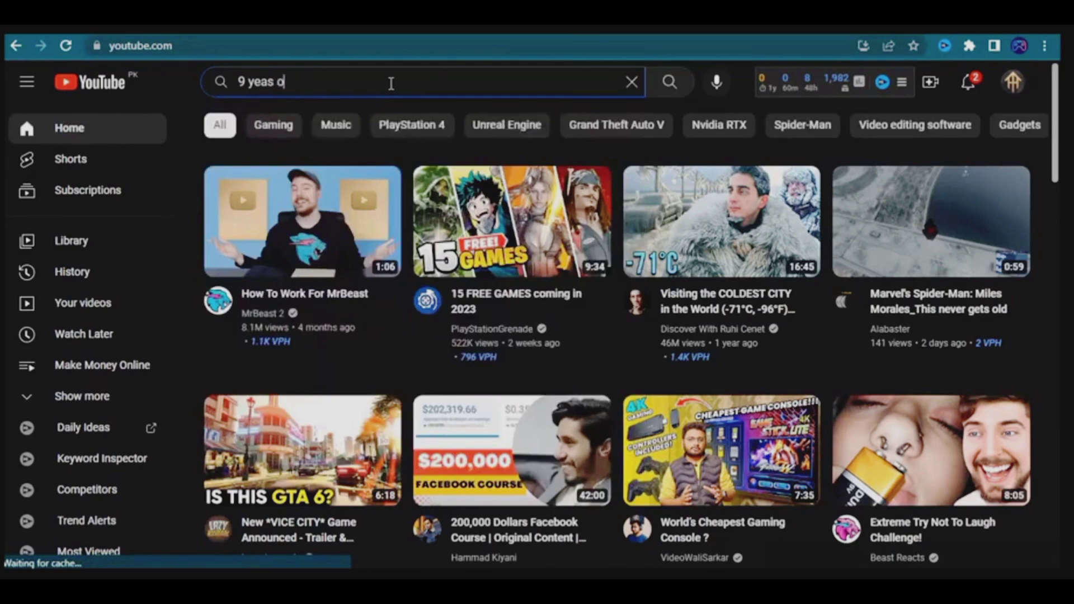
pyautogui.write('f')
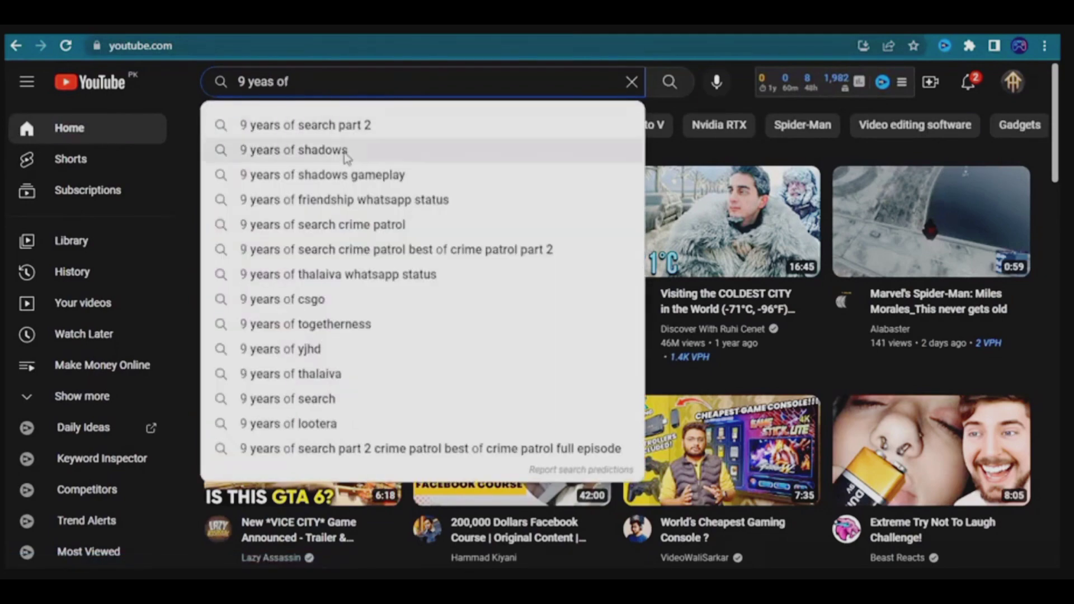
pyautogui.click(416, 182)
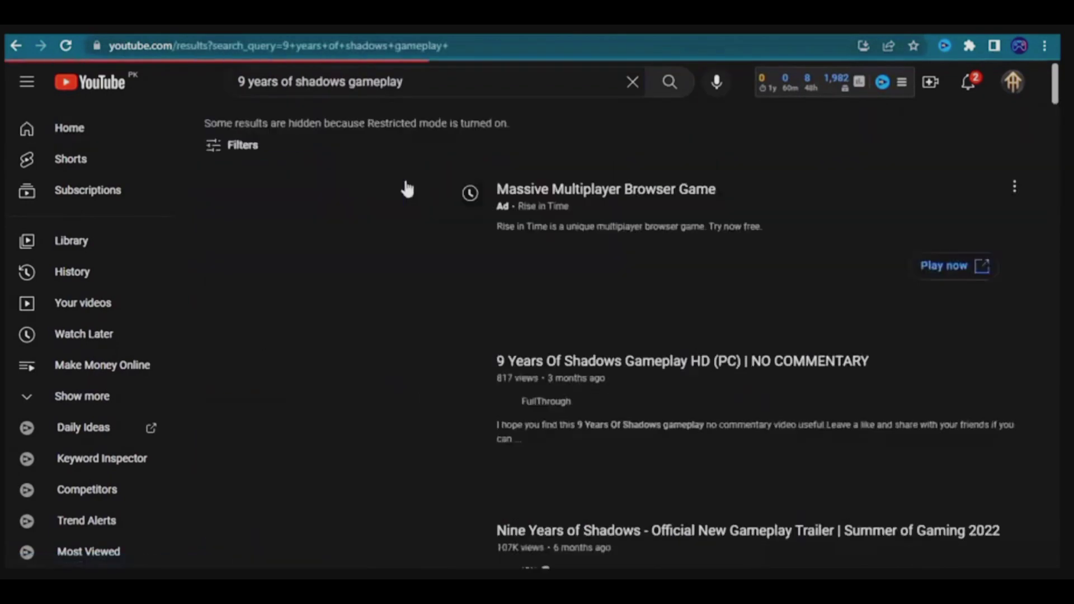
pyautogui.scroll(-4, 470, 324)
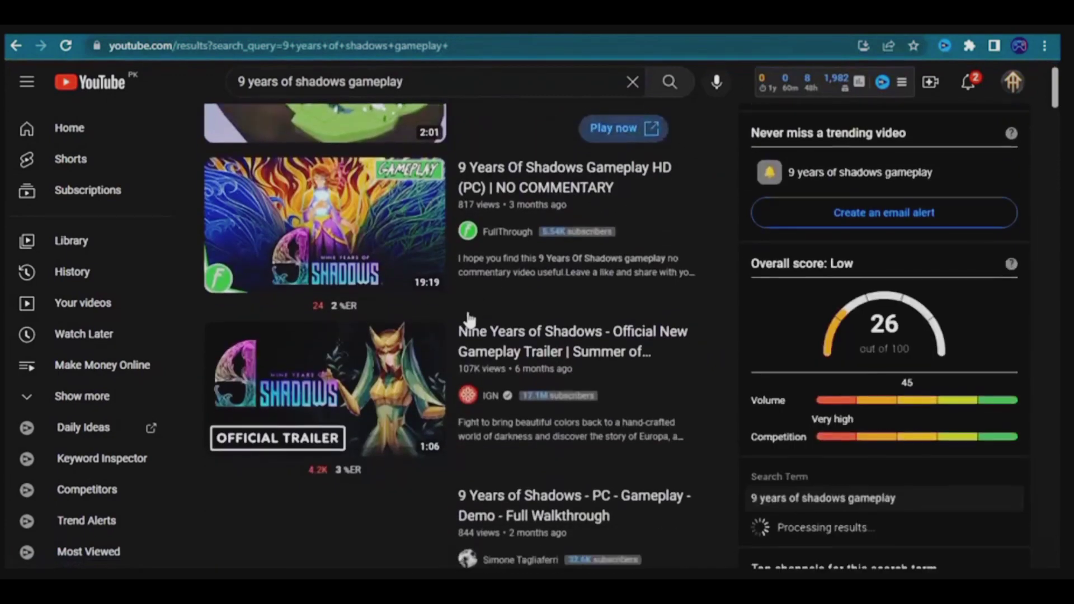
pyautogui.scroll(4, 322, 324)
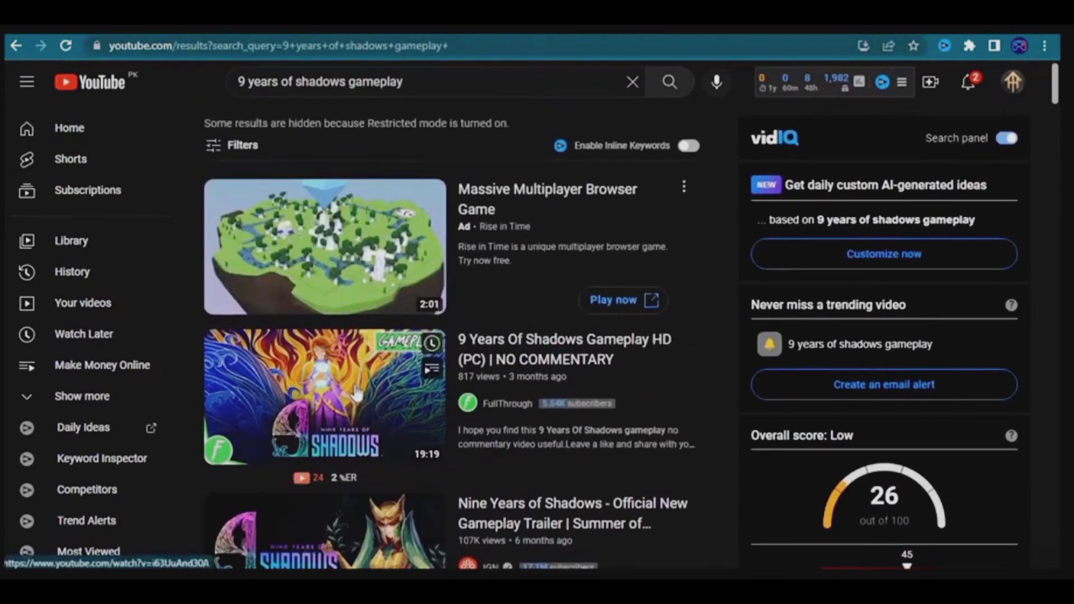
pyautogui.moveTo(358, 398)
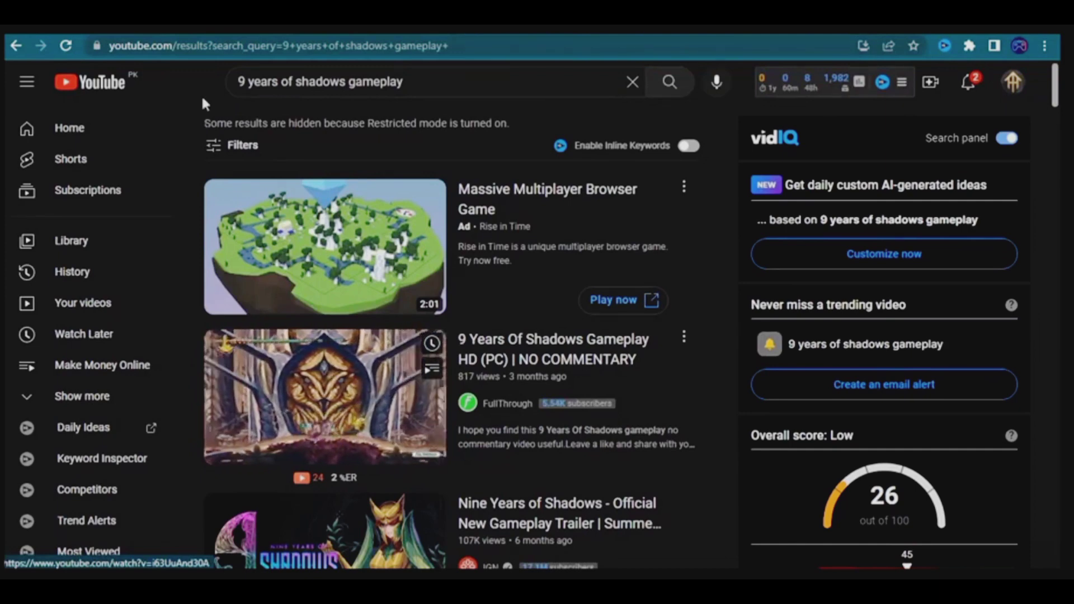
# Step: Filter the gameplay search results by Creative Commons and examine the listed videos for reusable footage of the game
pyautogui.click(213, 147)
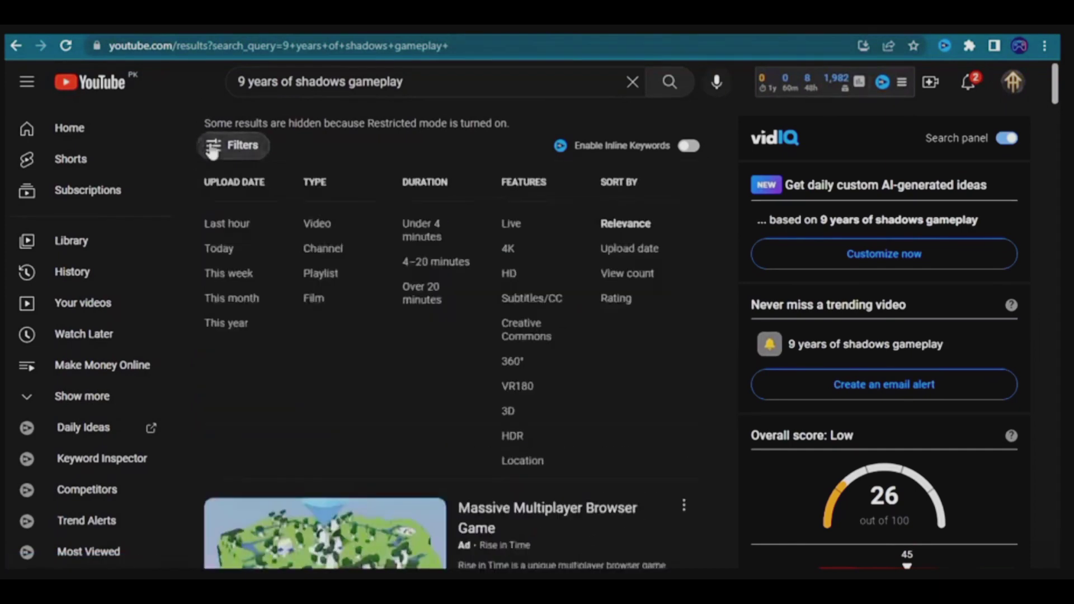
pyautogui.click(529, 339)
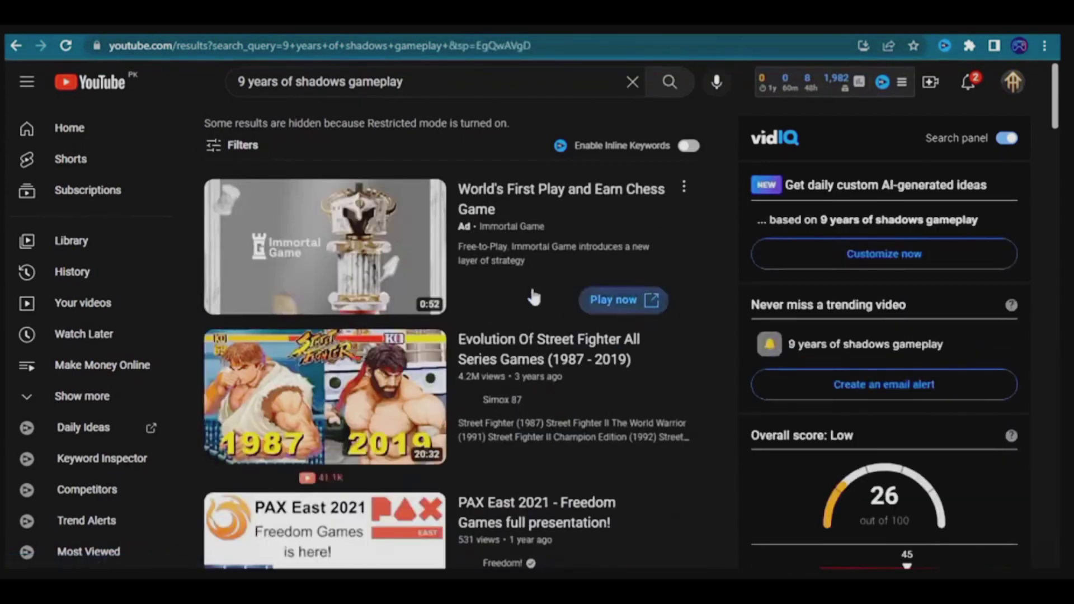
pyautogui.scroll(-10, 399, 367)
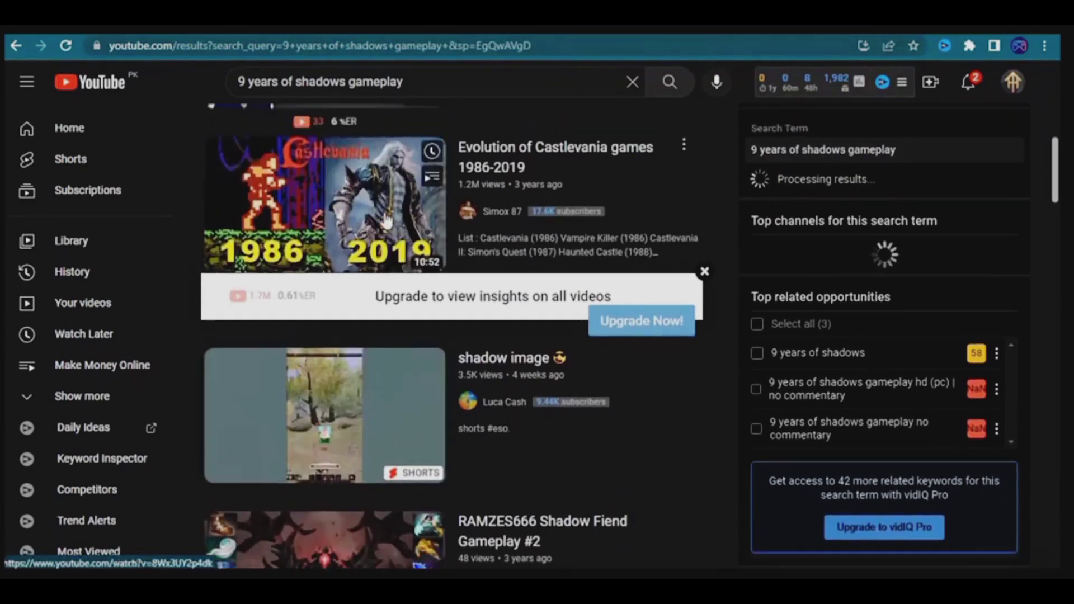
pyautogui.scroll(2, 386, 274)
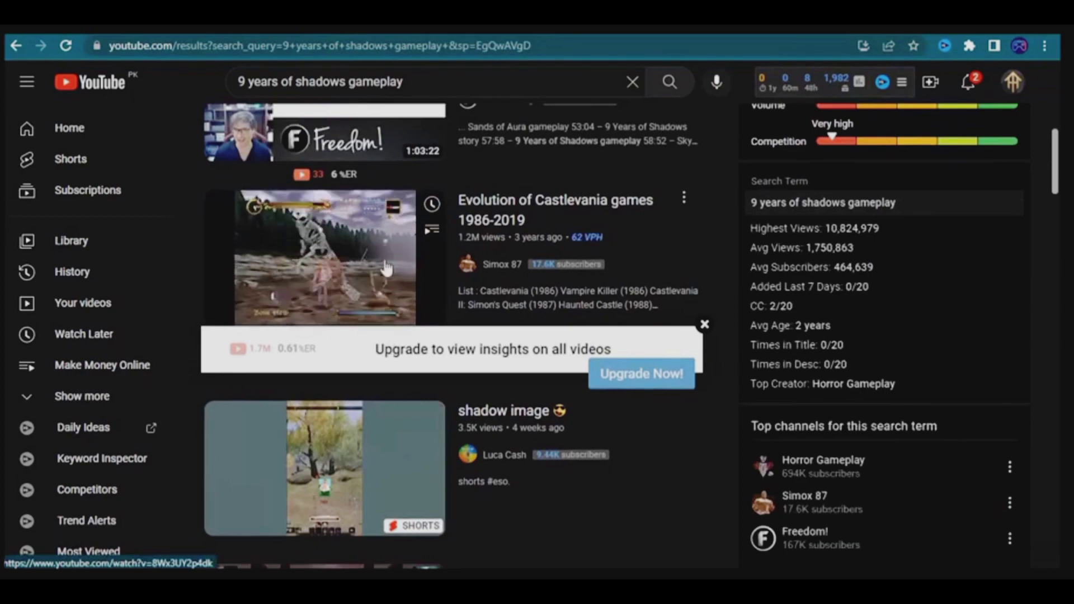
pyautogui.scroll(-4, 388, 278)
pyautogui.scroll(-7, 391, 270)
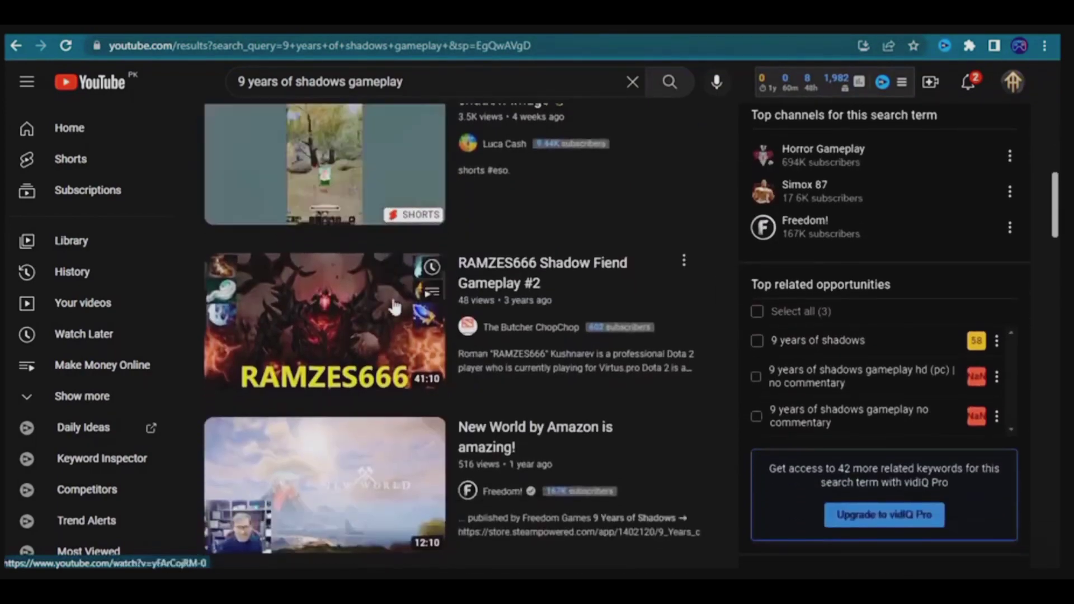
pyautogui.scroll(-14, 314, 324)
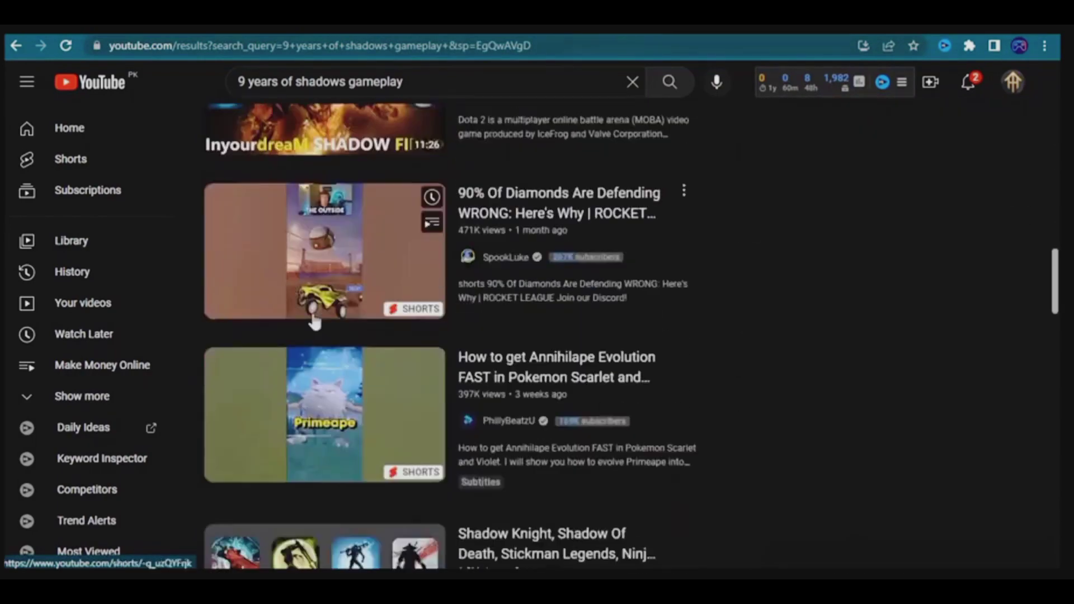
pyautogui.scroll(-3, 326, 326)
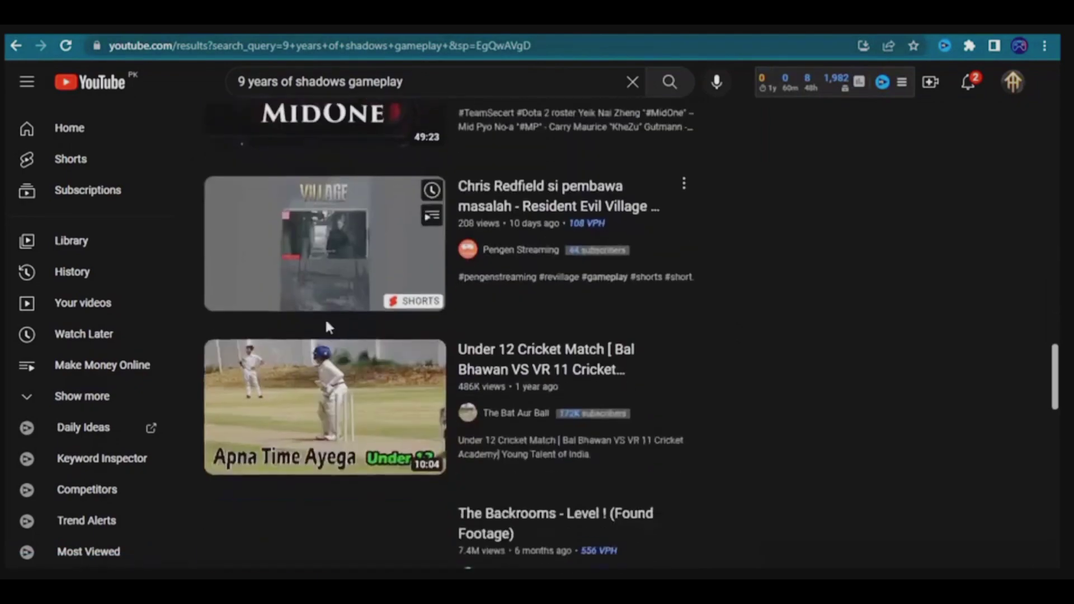
pyautogui.scroll(-6, 371, 347)
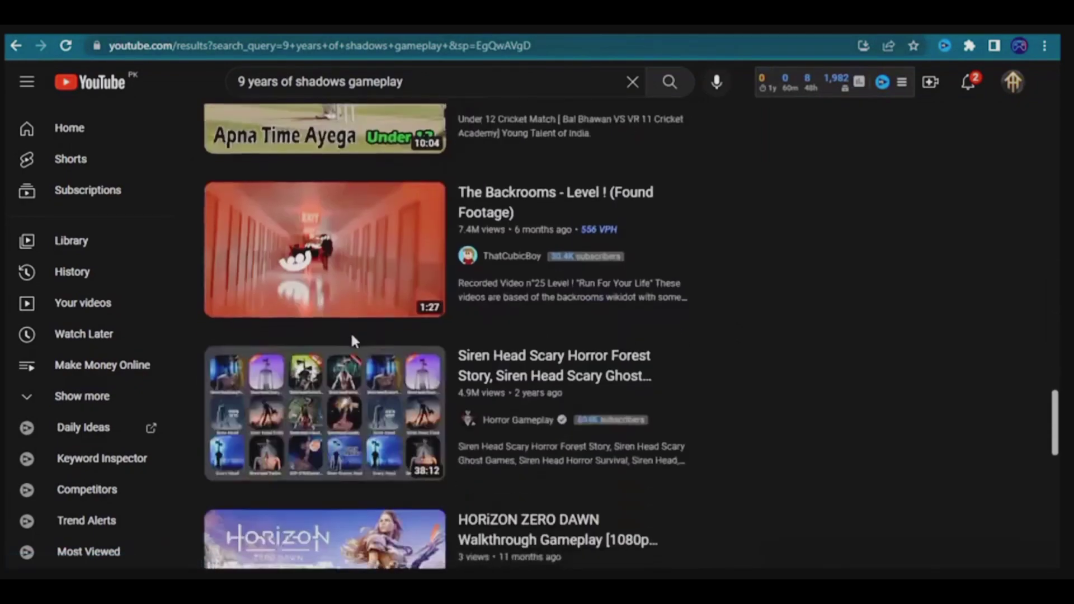
pyautogui.scroll(-6, 352, 333)
pyautogui.scroll(-20, 359, 338)
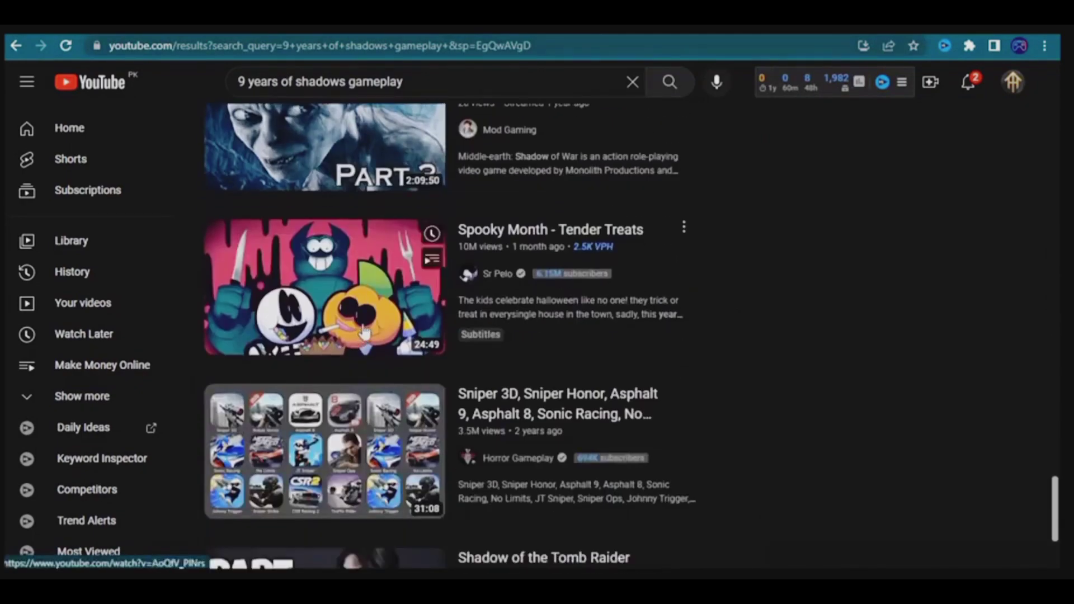
pyautogui.scroll(20, 298, 202)
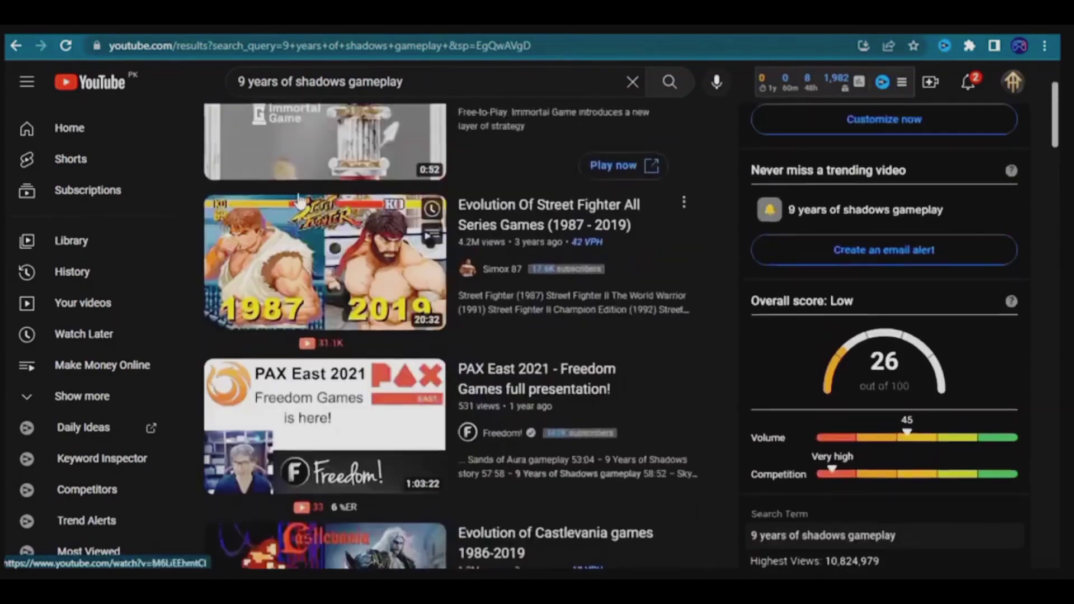
# Step: Replace the Creative Commons filter with the Channel type filter and look through the listed gaming channels
pyautogui.click(221, 149)
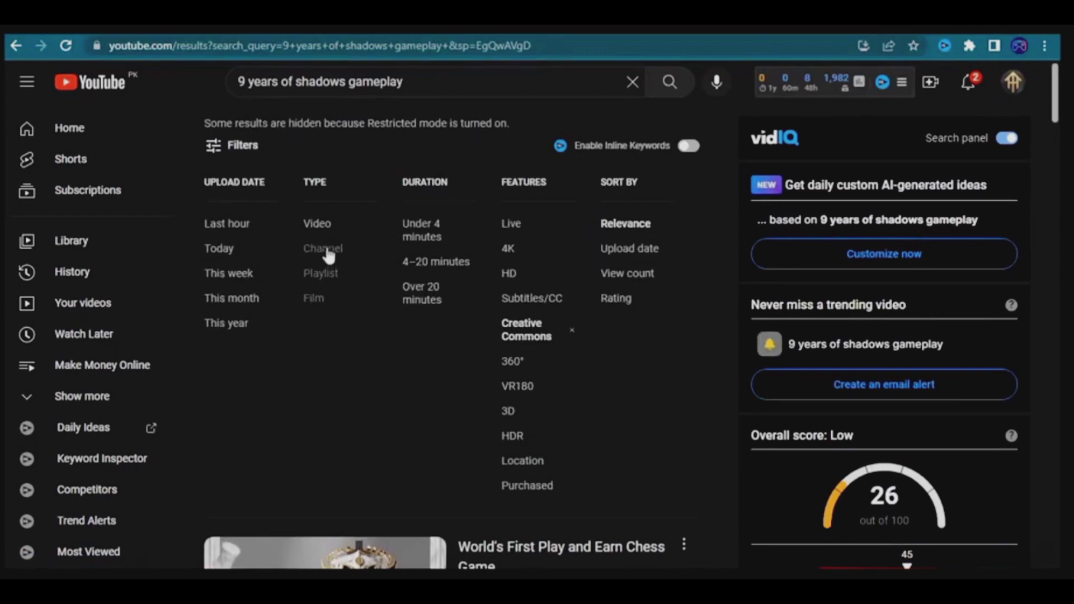
pyautogui.click(572, 331)
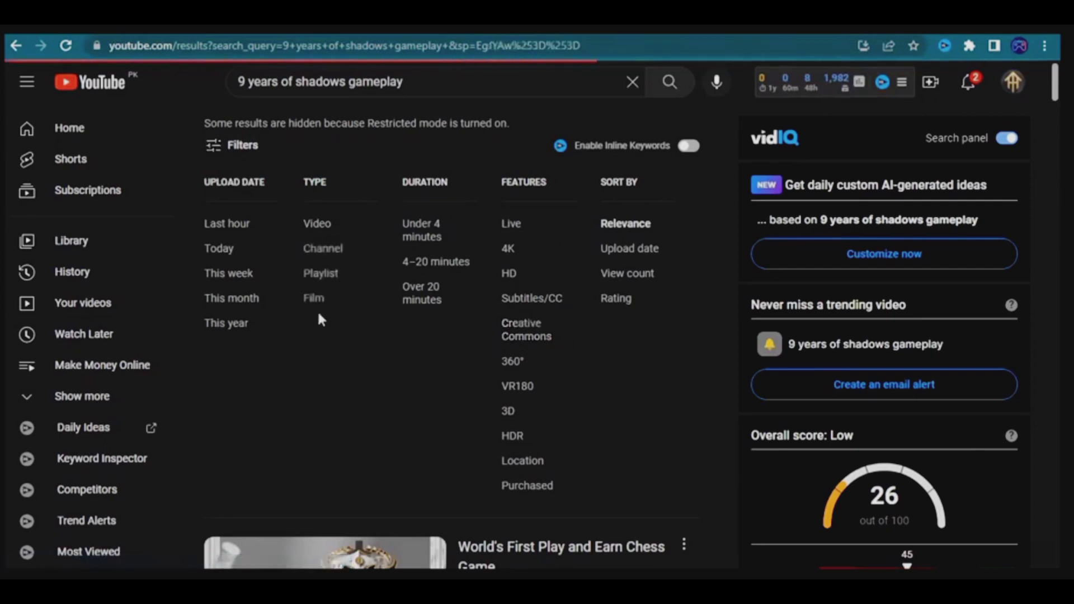
pyautogui.click(229, 155)
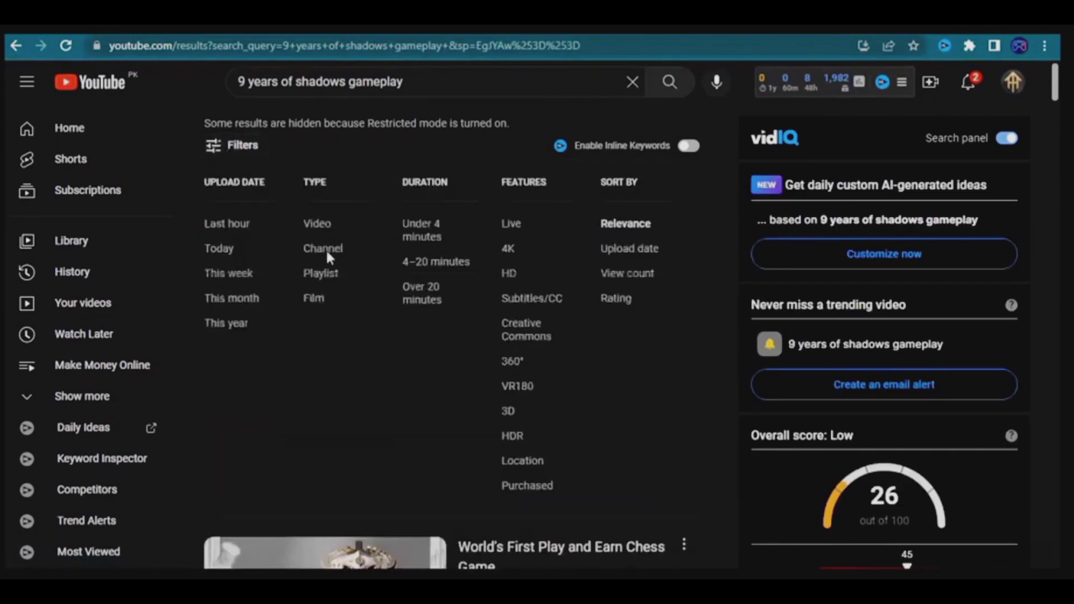
pyautogui.click(326, 249)
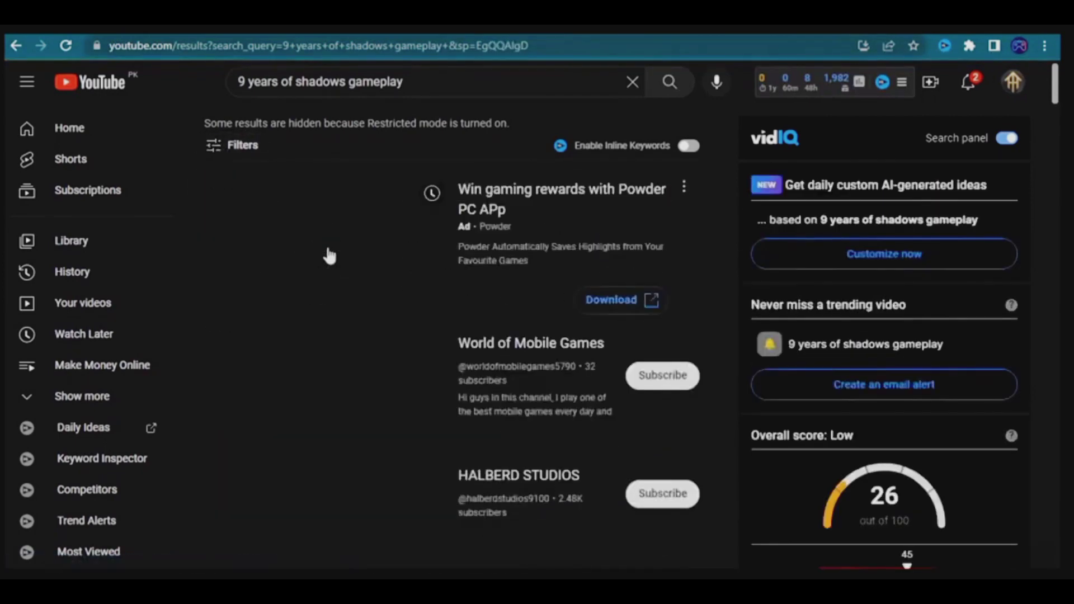
pyautogui.scroll(-1, 565, 260)
pyautogui.scroll(1, 677, 255)
pyautogui.scroll(-1, 666, 256)
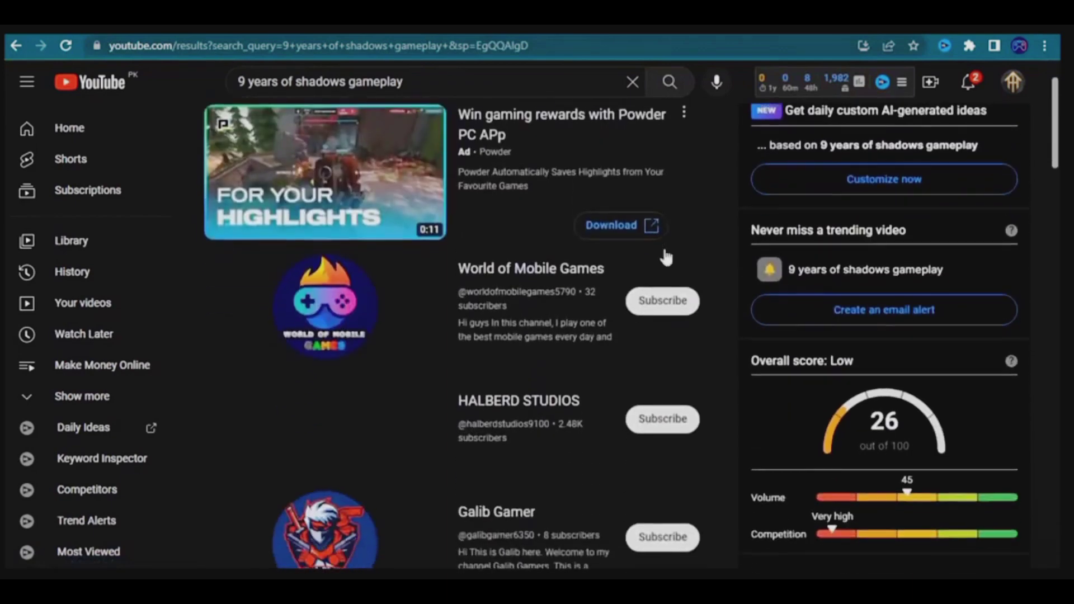
pyautogui.scroll(1, 643, 262)
pyautogui.scroll(-4, 551, 358)
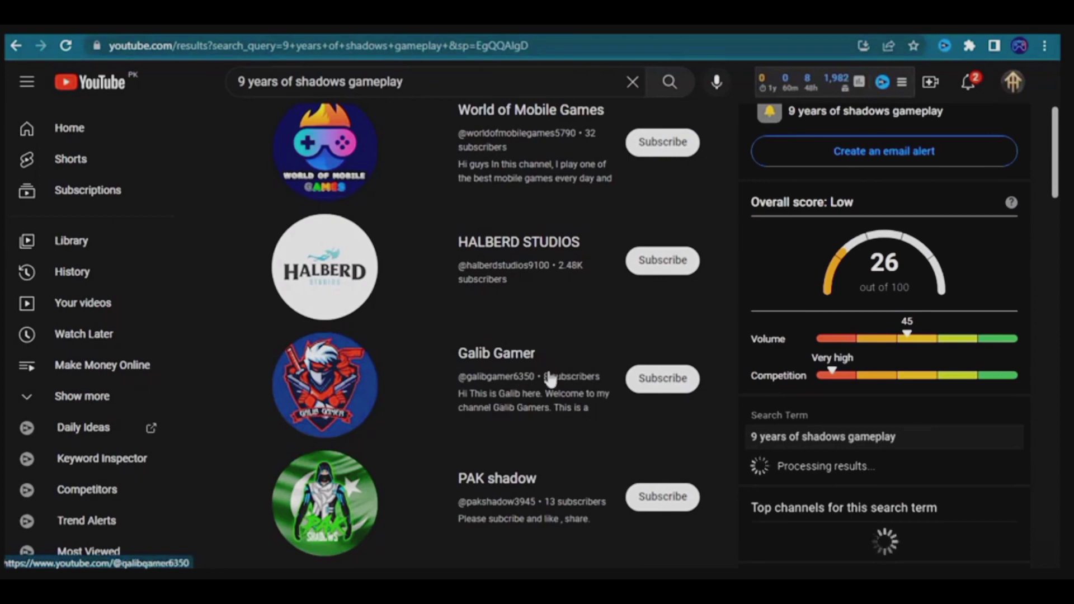
# Step: Open the third listed gaming channel in a new tab, look over its videos and return to the channel results
pyautogui.rightClick(491, 353)
pyautogui.click(537, 365)
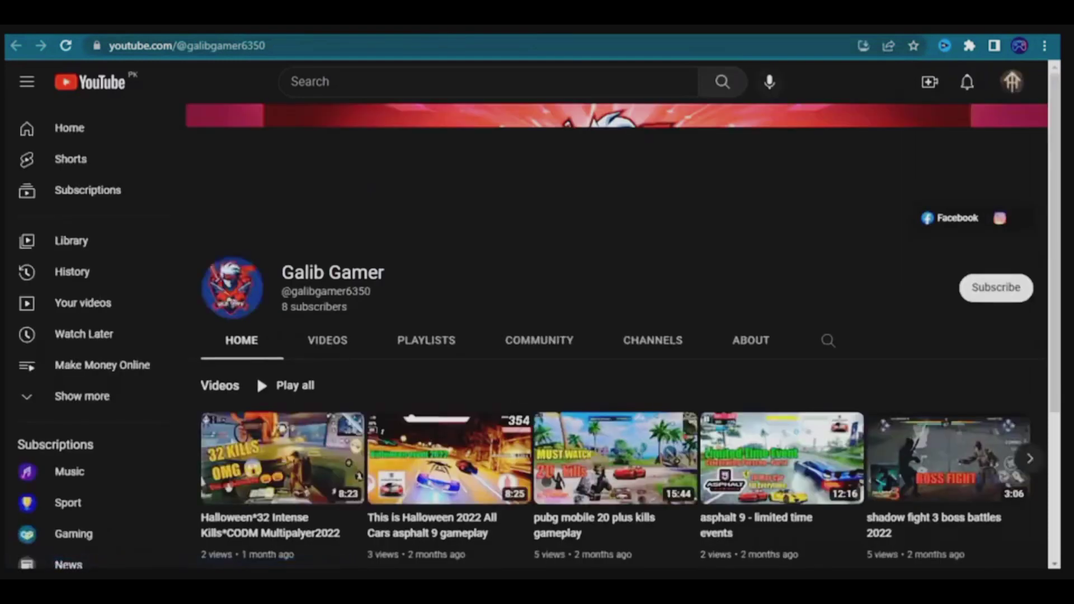
pyautogui.scroll(-4, 256, 376)
pyautogui.scroll(4, 257, 375)
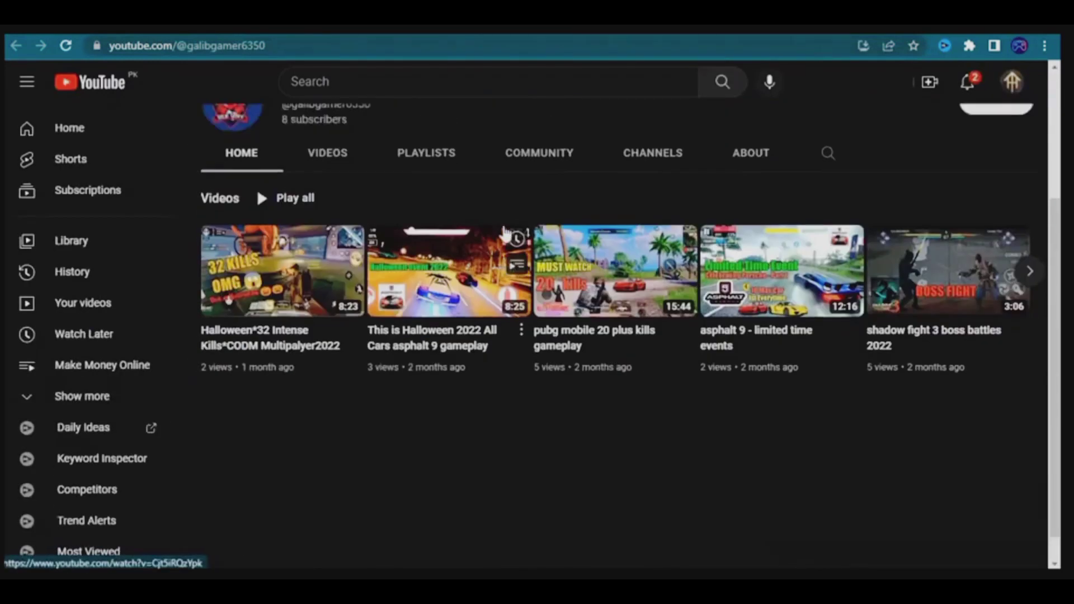
pyautogui.hotkey('alt', 'Left')
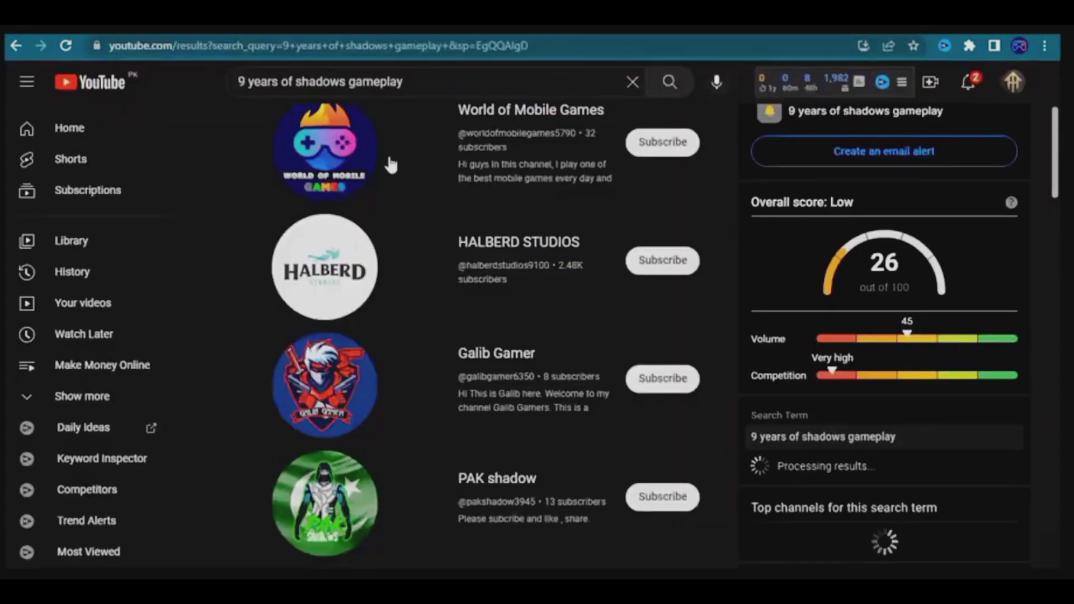
pyautogui.scroll(-1, 392, 335)
pyautogui.scroll(5, 443, 368)
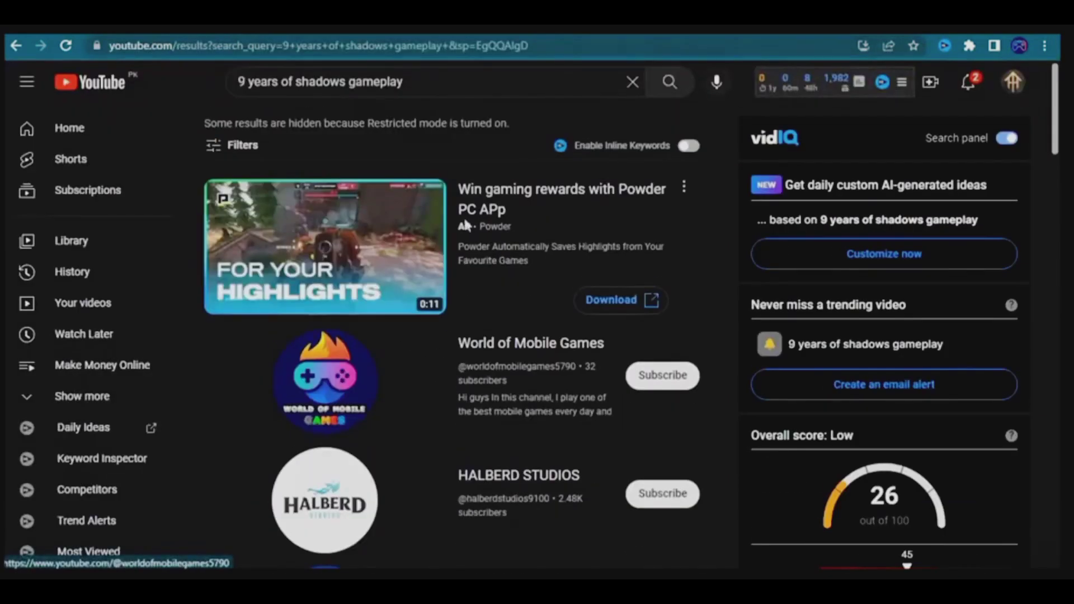
# Step: Rerun the "9 years of shadows gameplay" search, filter the results by the Channel type and look through the listed channels
pyautogui.click(669, 82)
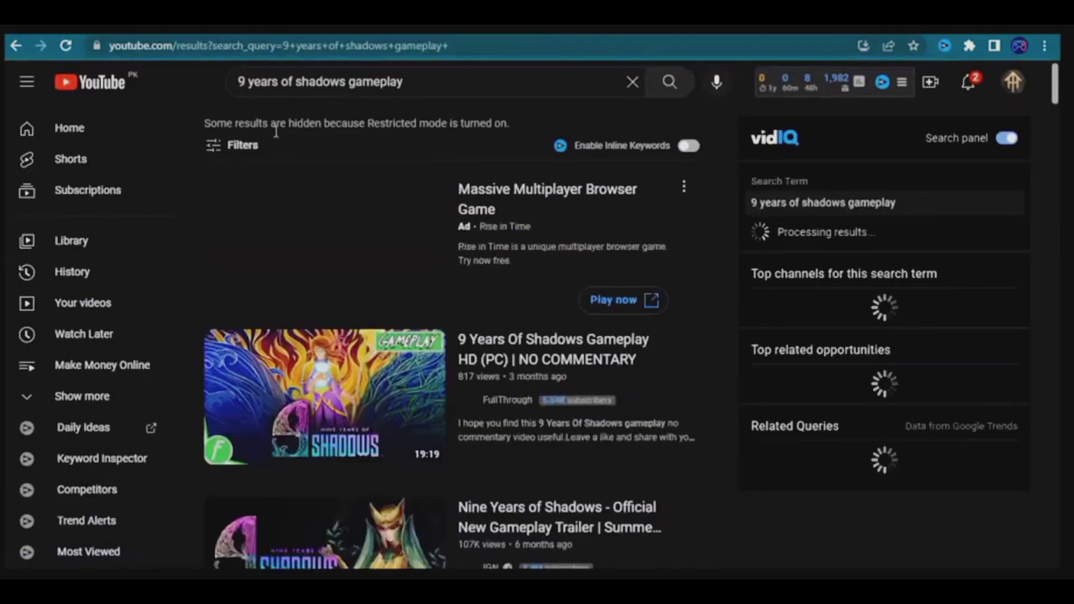
pyautogui.click(231, 146)
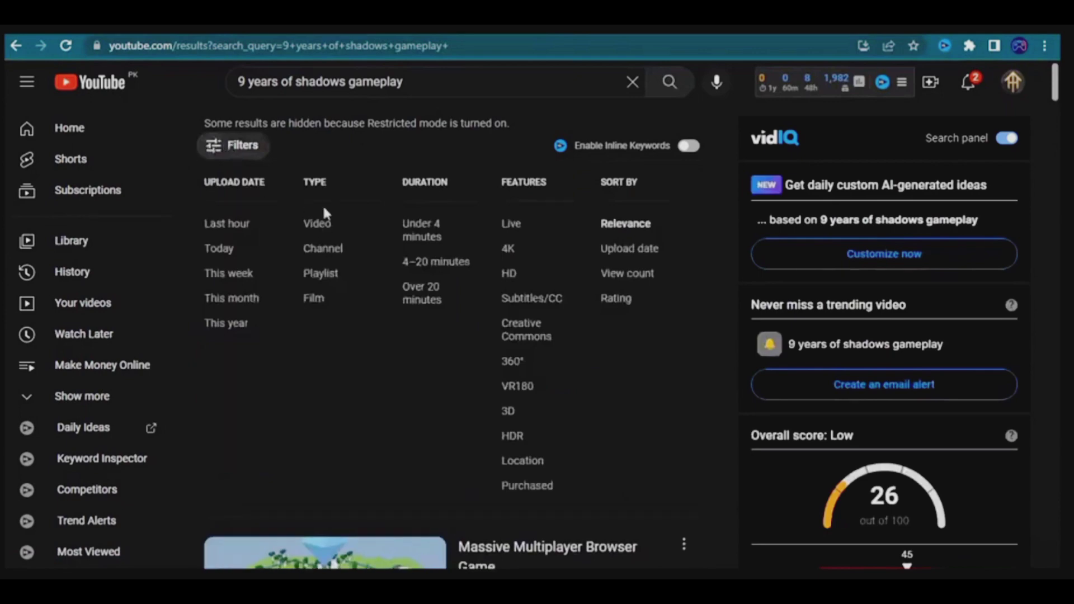
pyautogui.click(319, 250)
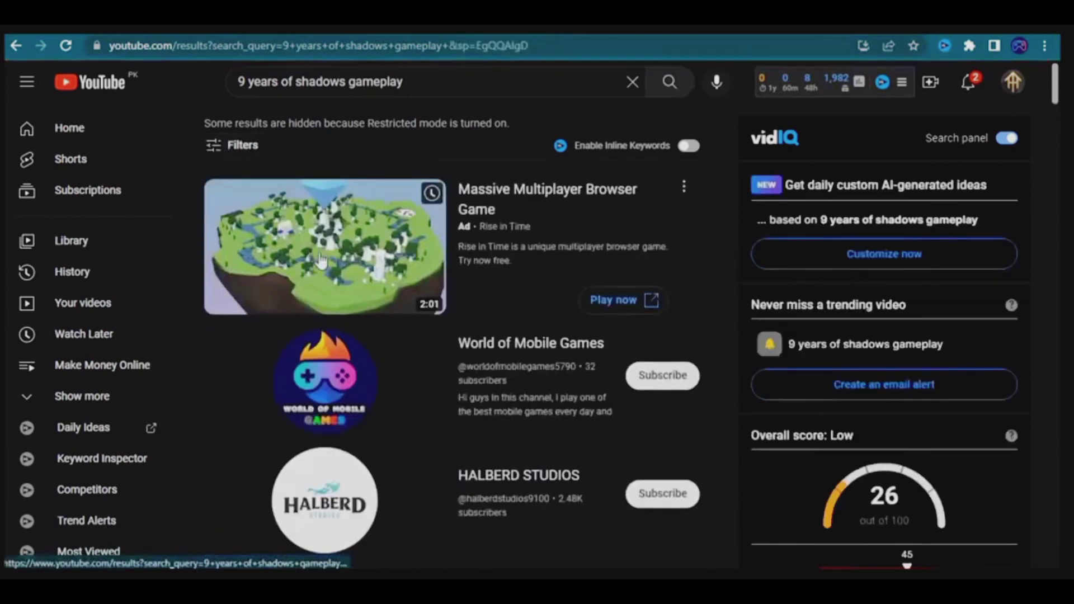
pyautogui.scroll(-3, 629, 270)
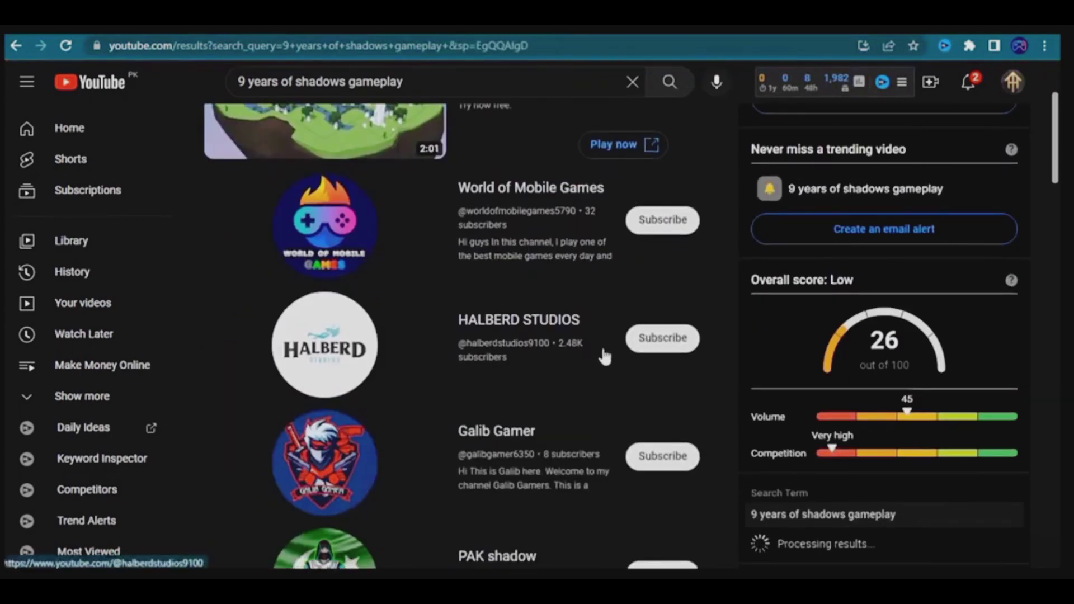
pyautogui.scroll(-4, 599, 353)
pyautogui.scroll(3, 601, 342)
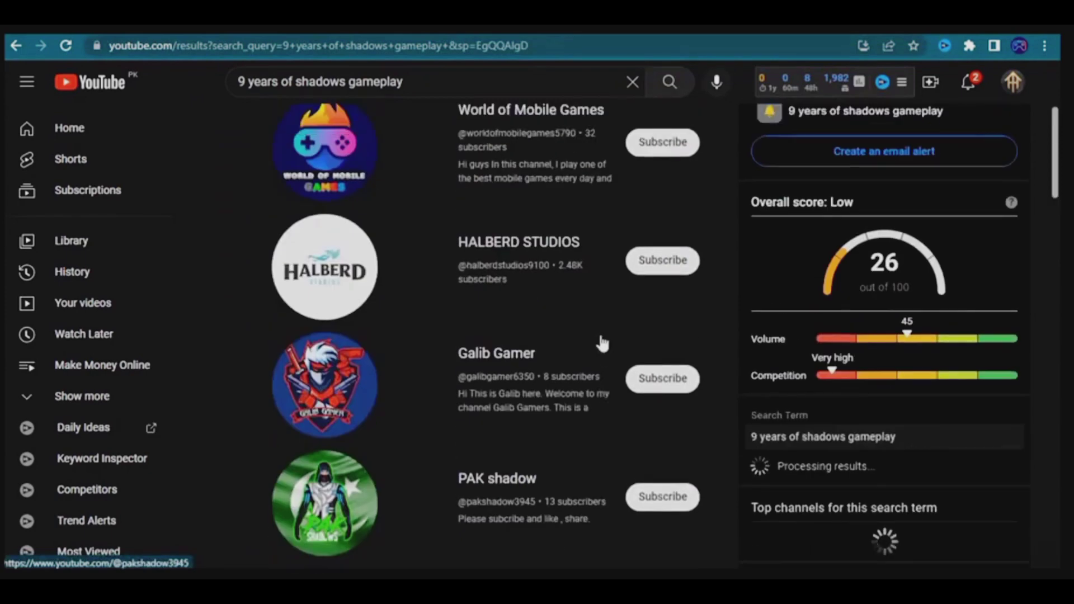
# Step: Open the HALBERD STUDIOS channel in a new tab, check its content and return to the channel results
pyautogui.rightClick(534, 236)
pyautogui.click(560, 245)
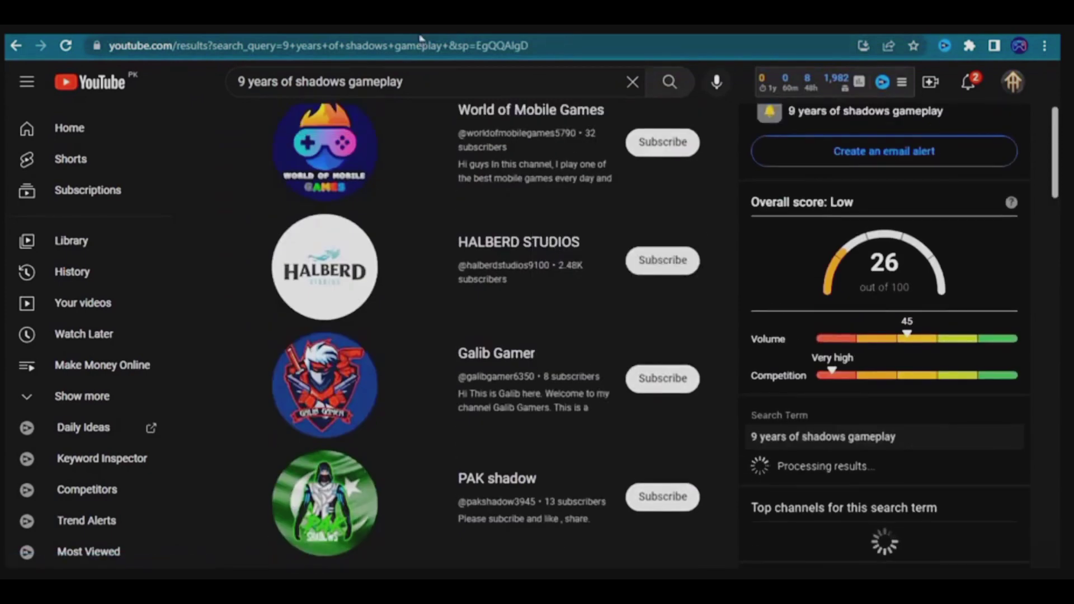
pyautogui.click(420, 38)
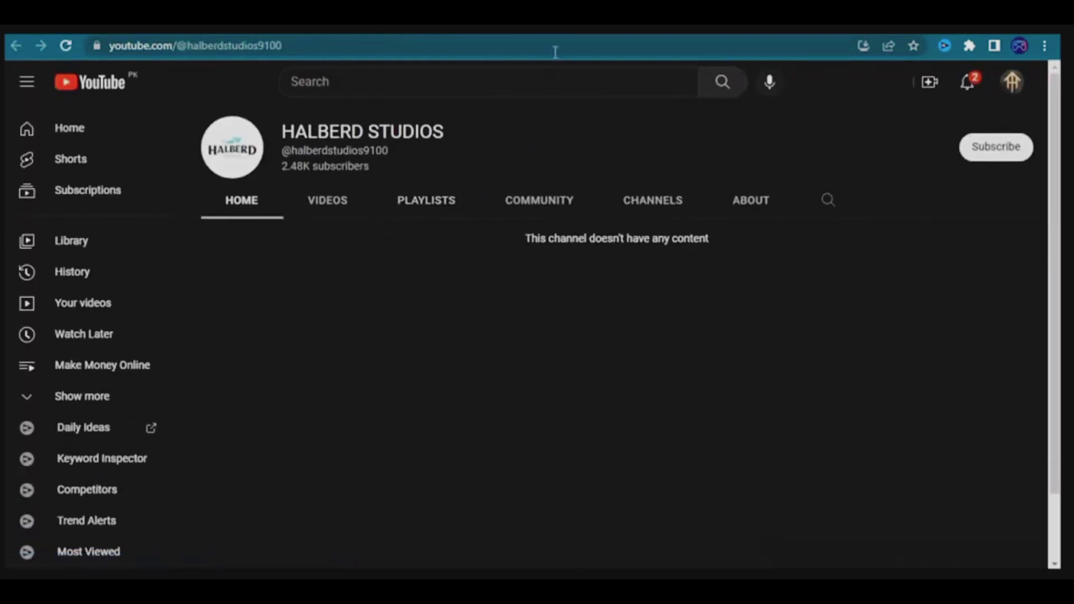
pyautogui.hotkey('alt', 'Left')
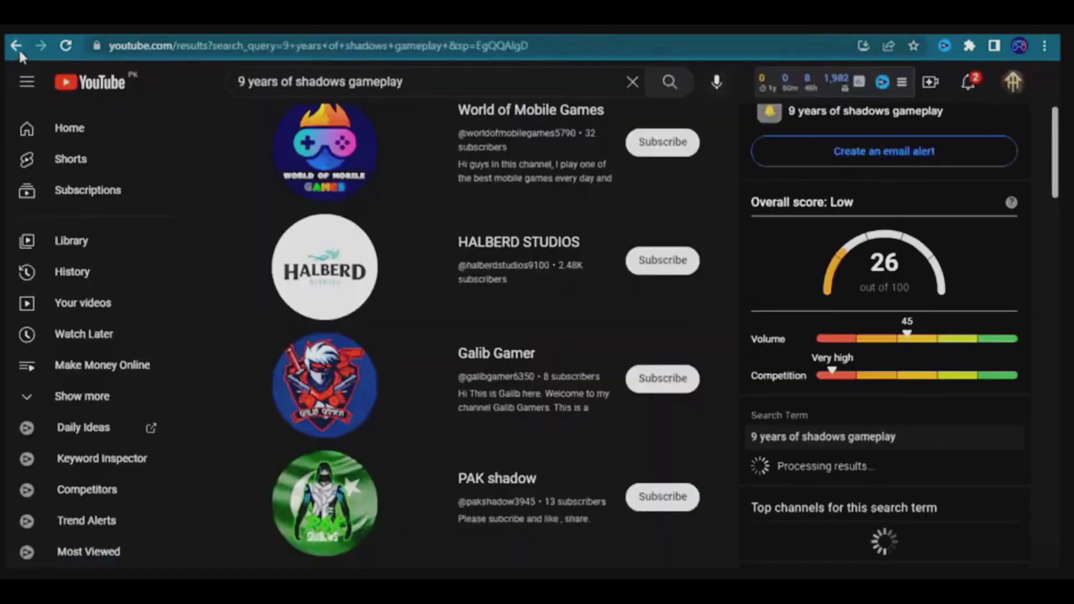
# Step: Return to the unfiltered search results, open the "9 Years Of Shadows Gameplay HD (PC)" video in a new tab and pause playback
pyautogui.click(17, 46)
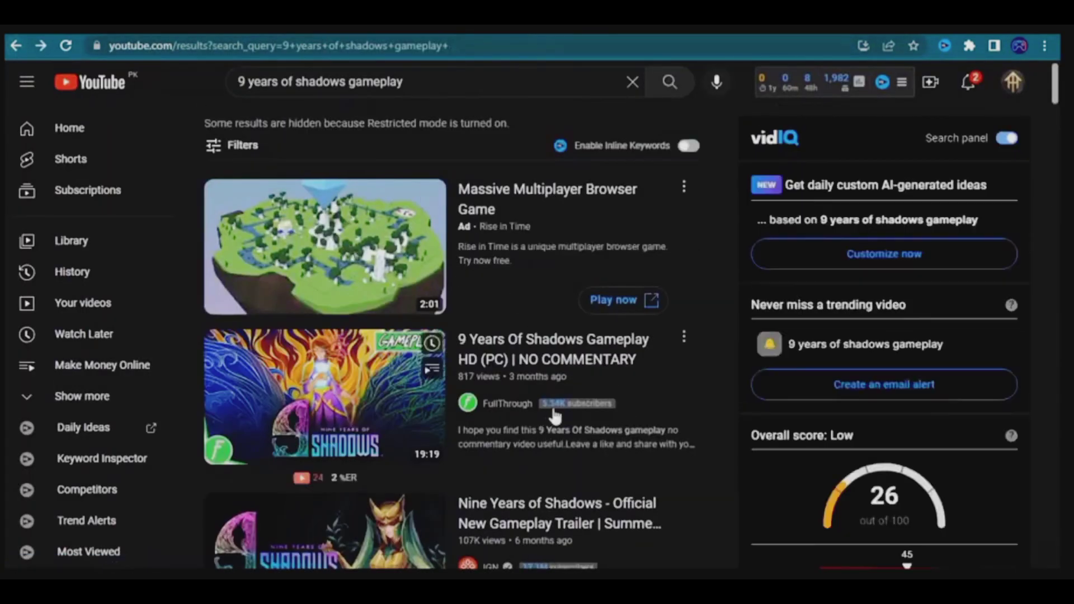
pyautogui.rightClick(453, 353)
pyautogui.rightClick(425, 359)
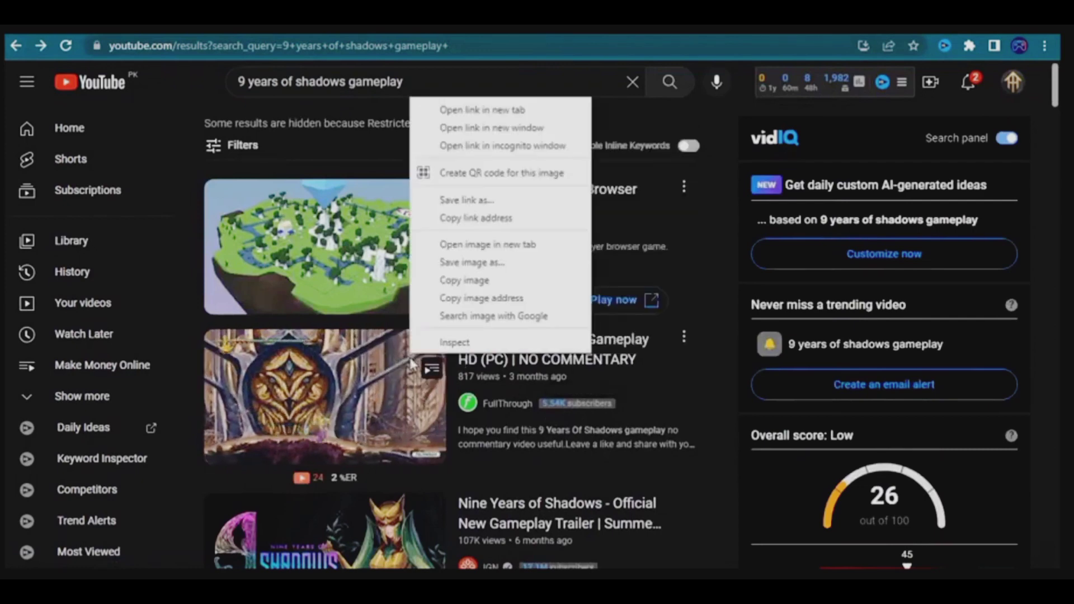
pyautogui.click(462, 111)
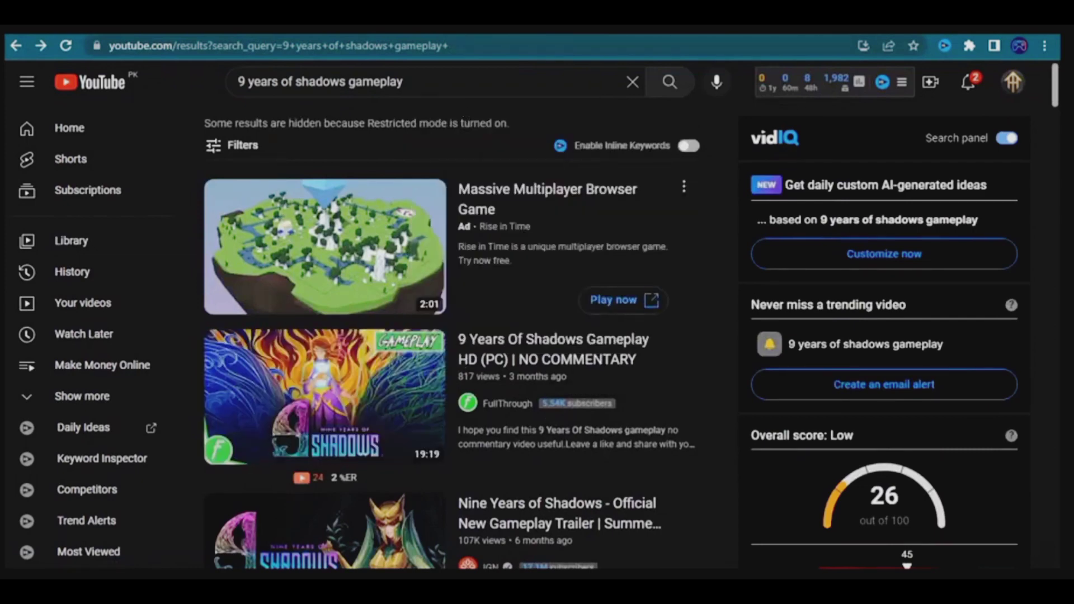
pyautogui.click(582, 506)
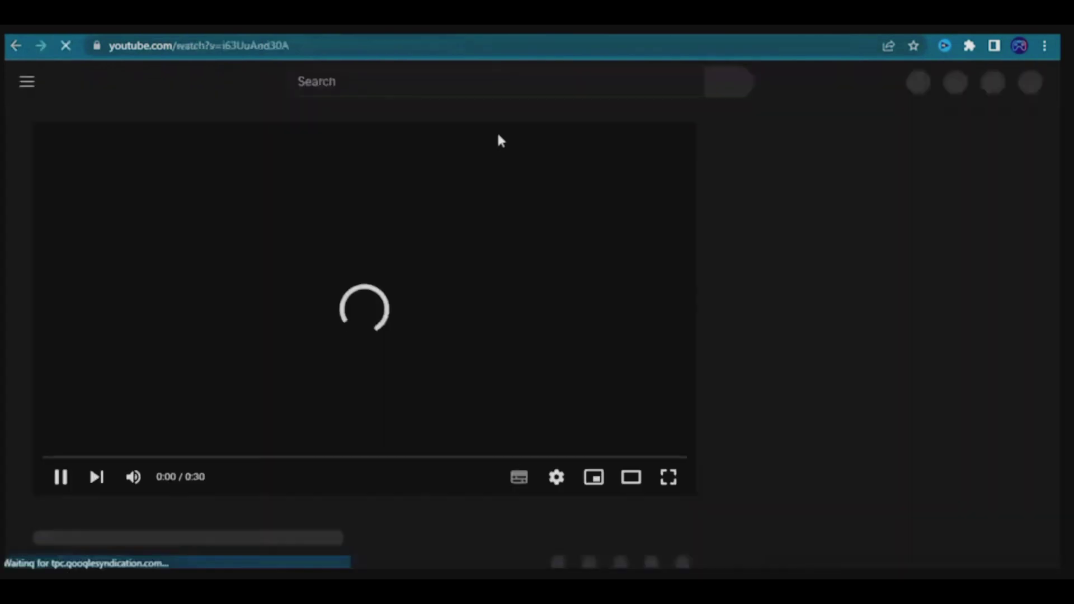
pyautogui.click(62, 481)
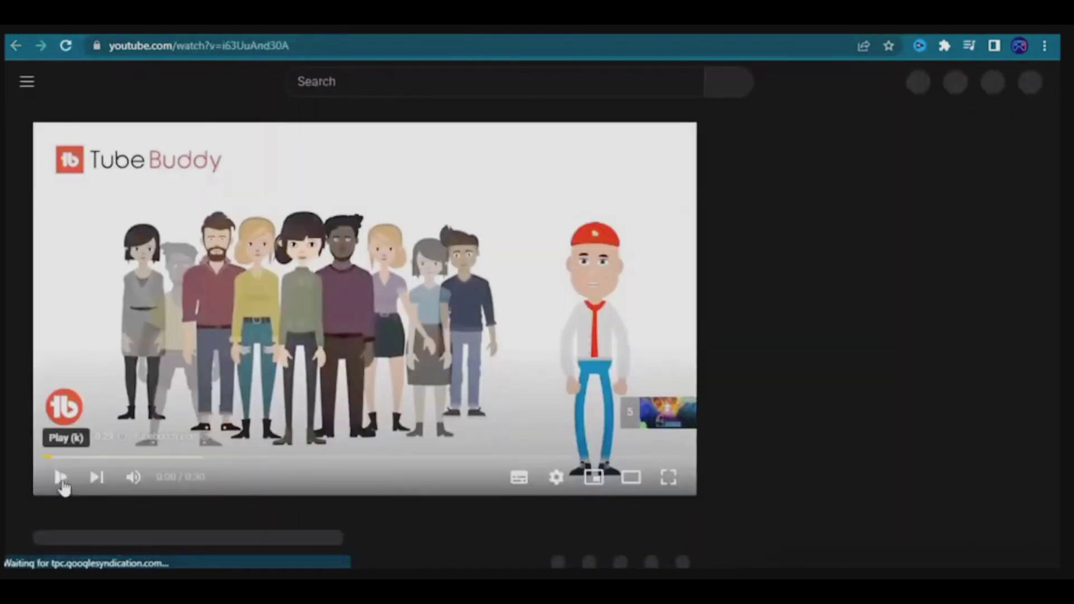
# Step: Open the FullThrough channel from the gameplay video's page and pause the channel's featured video
pyautogui.scroll(-3, 806, 272)
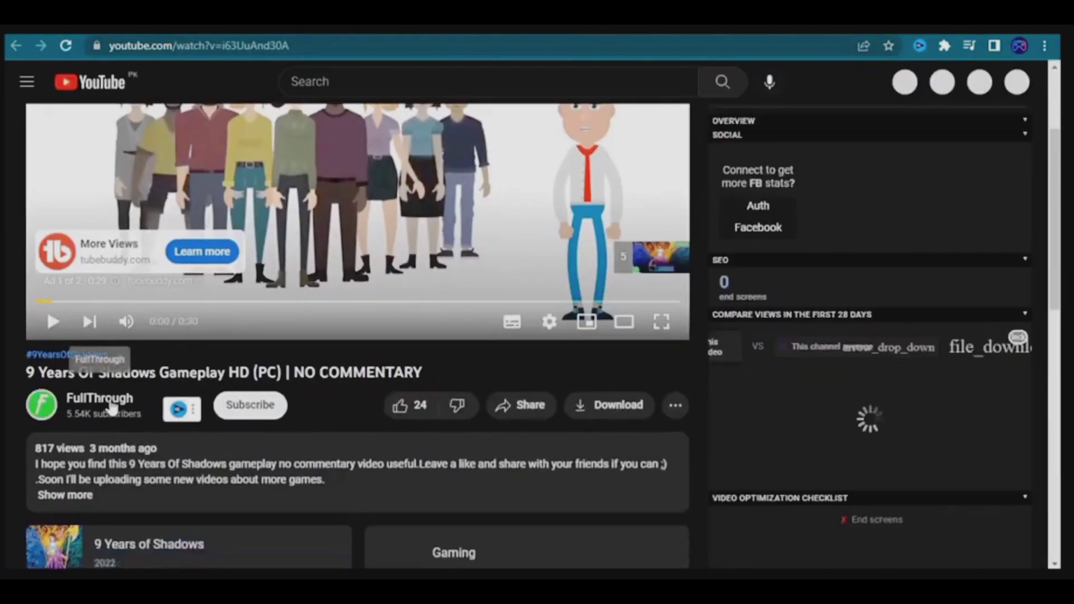
pyautogui.scroll(2, 109, 409)
pyautogui.click(103, 500)
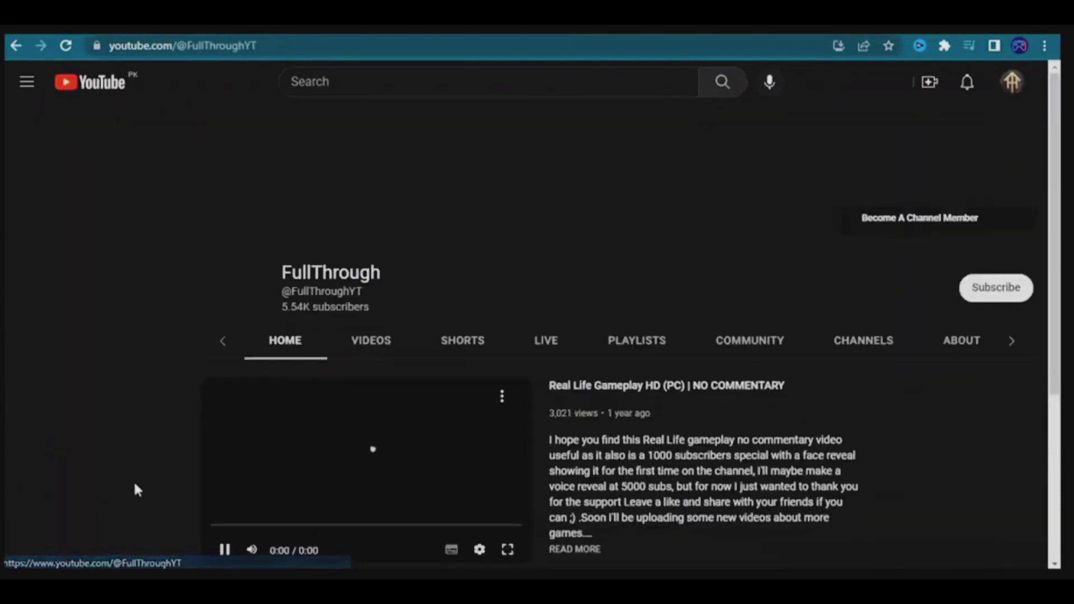
pyautogui.click(224, 473)
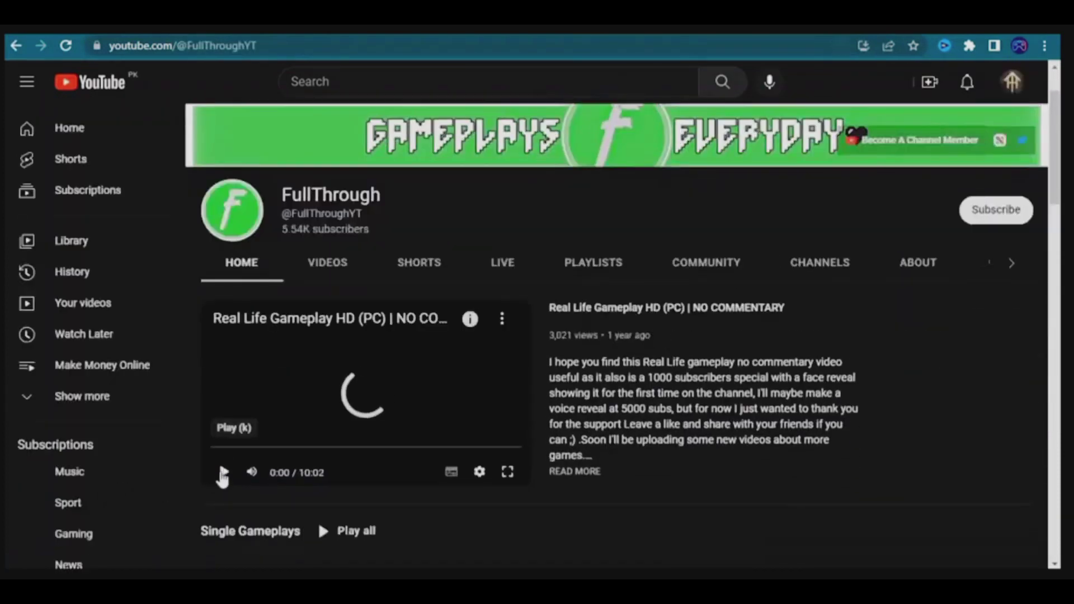
# Step: Examine the Single Gameplays and Single Gameplays Season 2 videos on the channel's home page, checking their titles, views and ages
pyautogui.scroll(-4, 875, 307)
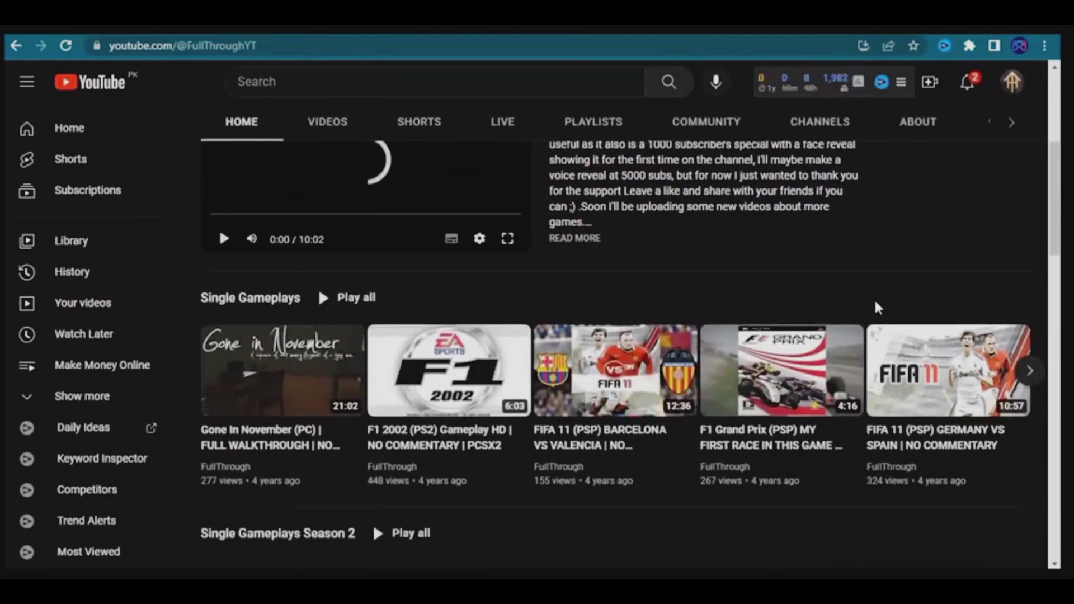
pyautogui.scroll(-1, 959, 245)
pyautogui.scroll(-1, 959, 245)
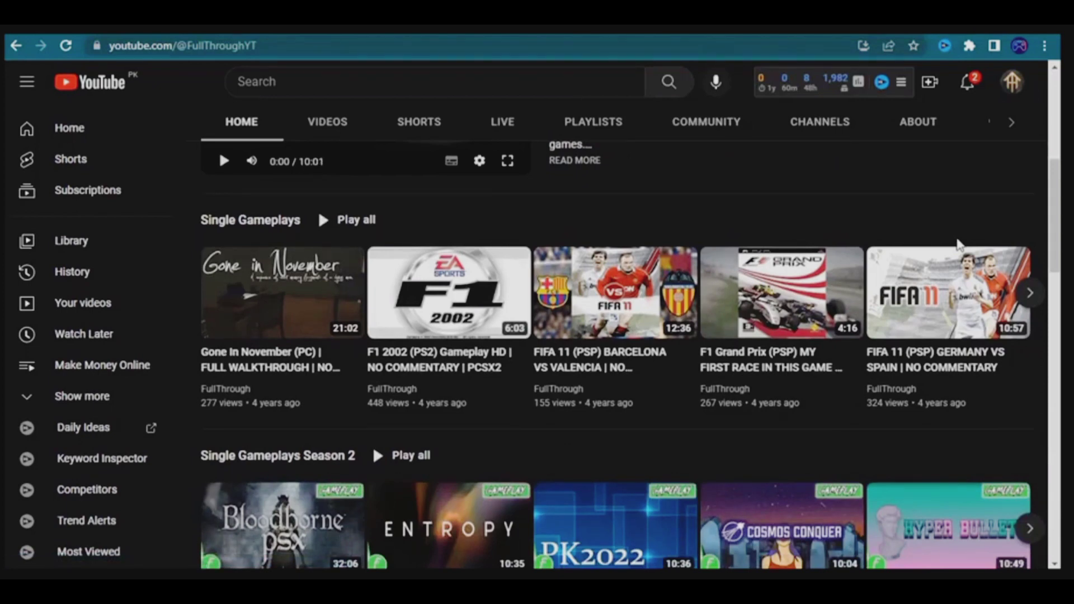
pyautogui.moveTo(254, 336)
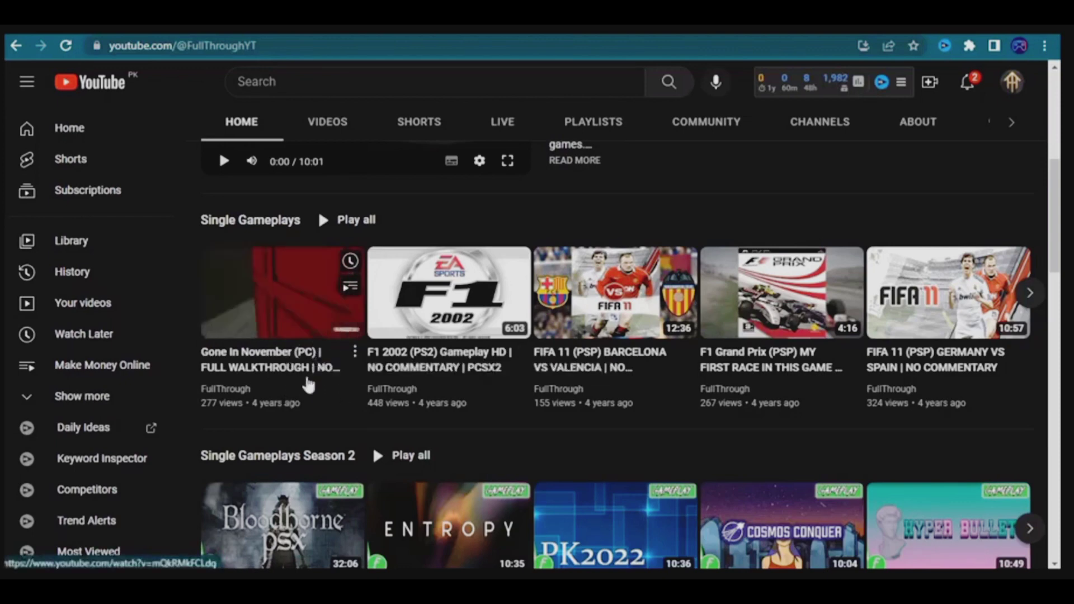
pyautogui.scroll(-1, 305, 386)
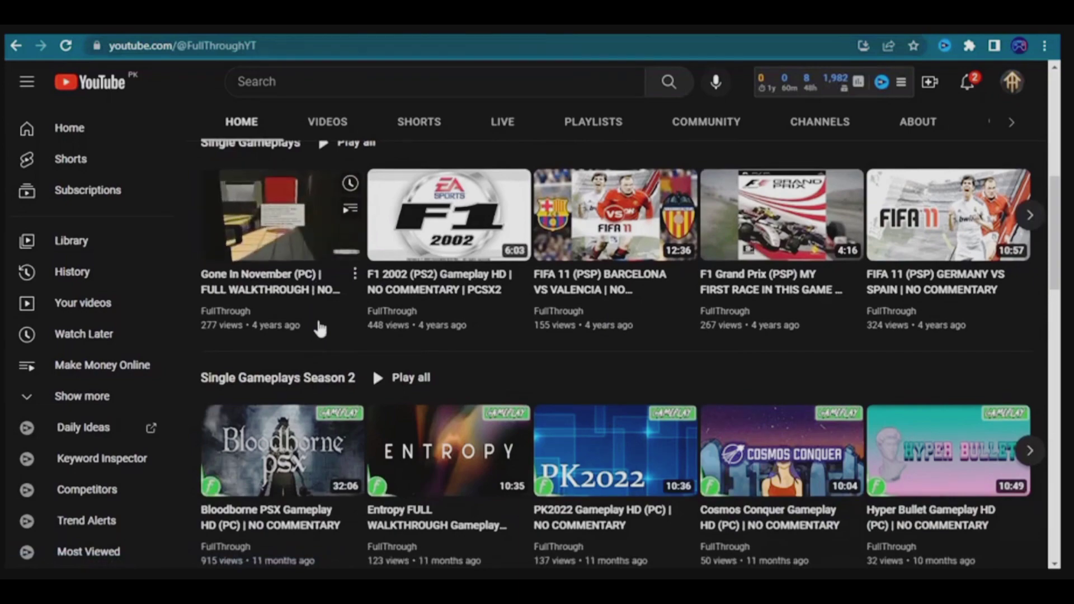
pyautogui.scroll(2, 320, 329)
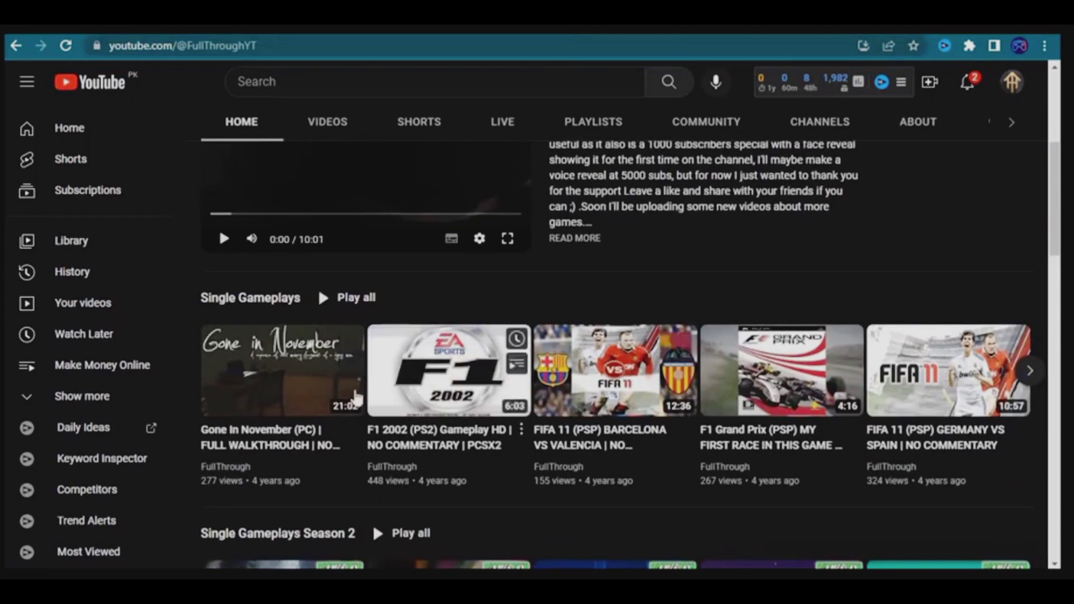
pyautogui.moveTo(332, 389)
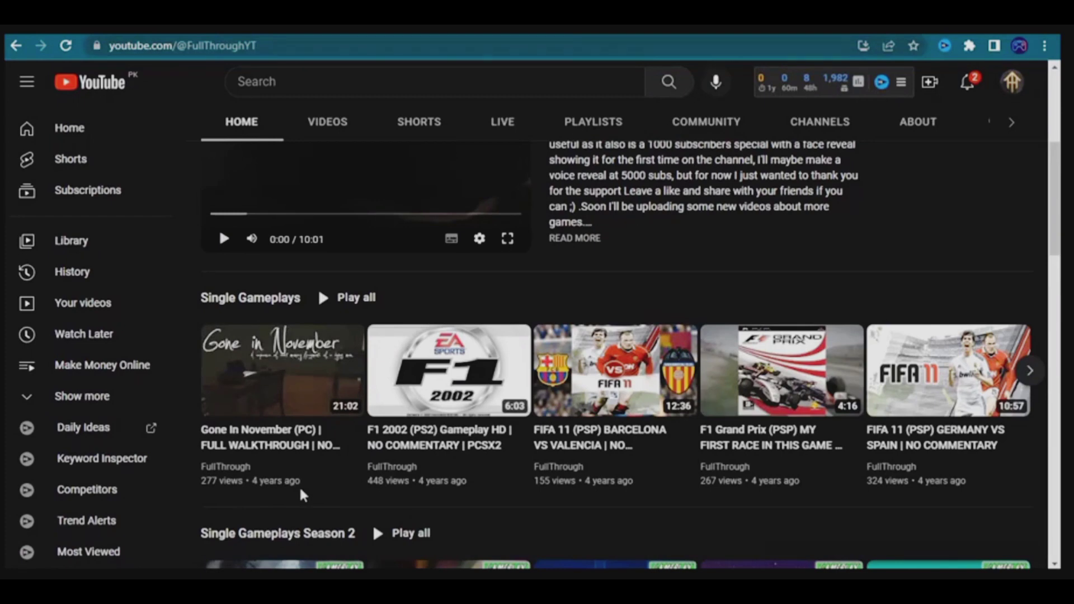
pyautogui.moveTo(313, 484)
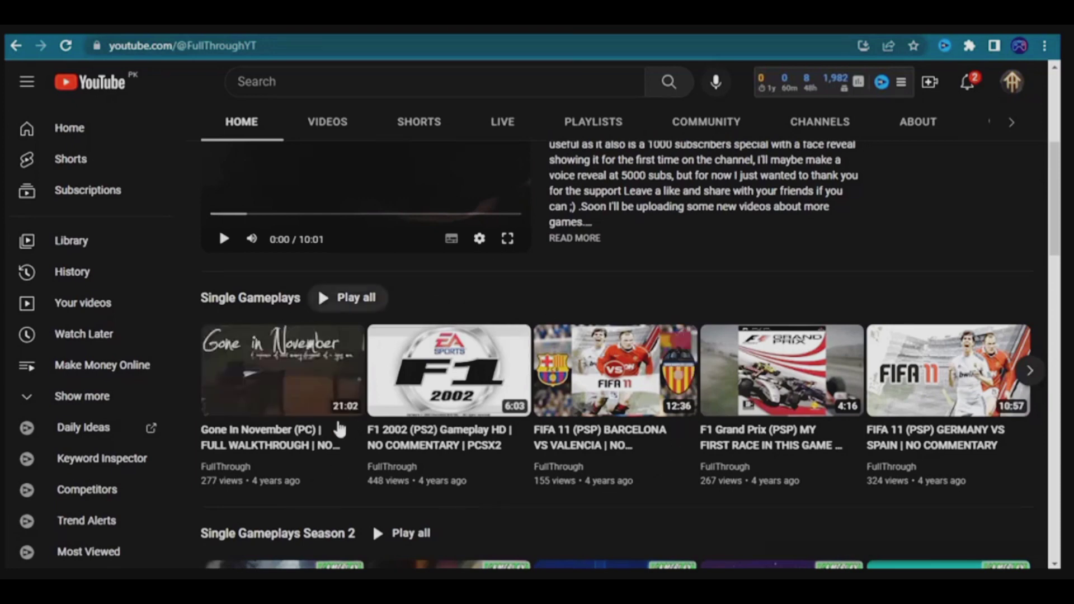
pyautogui.moveTo(485, 458)
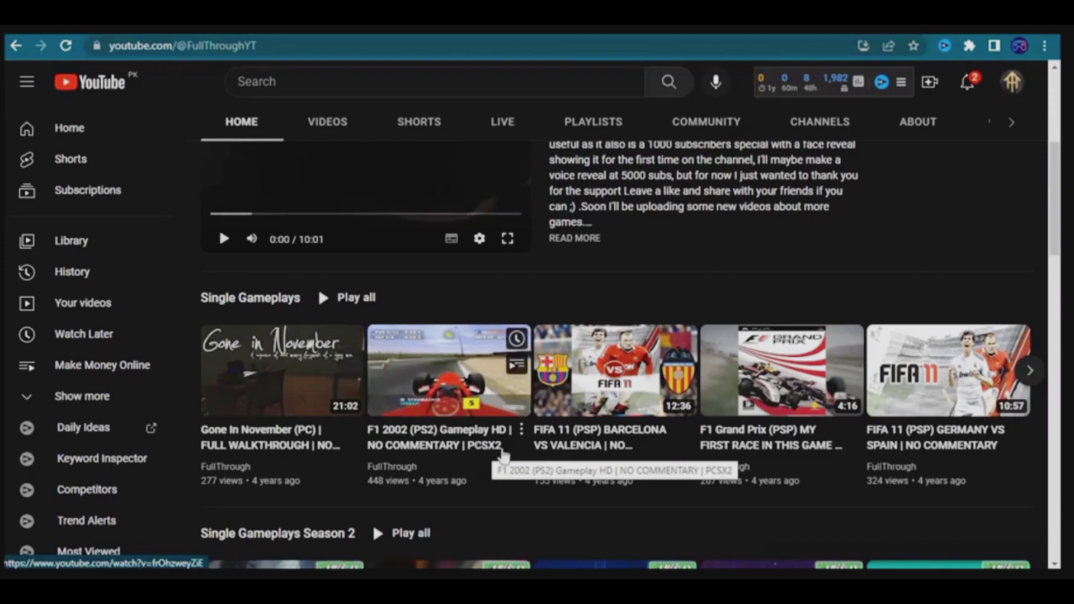
pyautogui.scroll(-4, 842, 390)
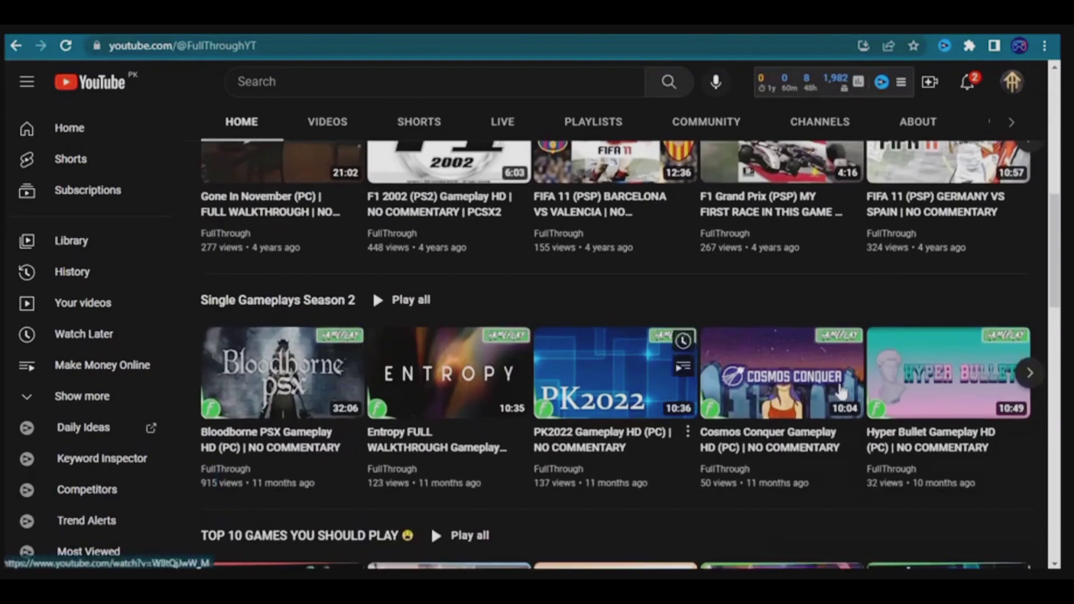
# Step: Show the channel's playlists and browse through the full walkthroughs series to its end
pyautogui.scroll(10, 841, 390)
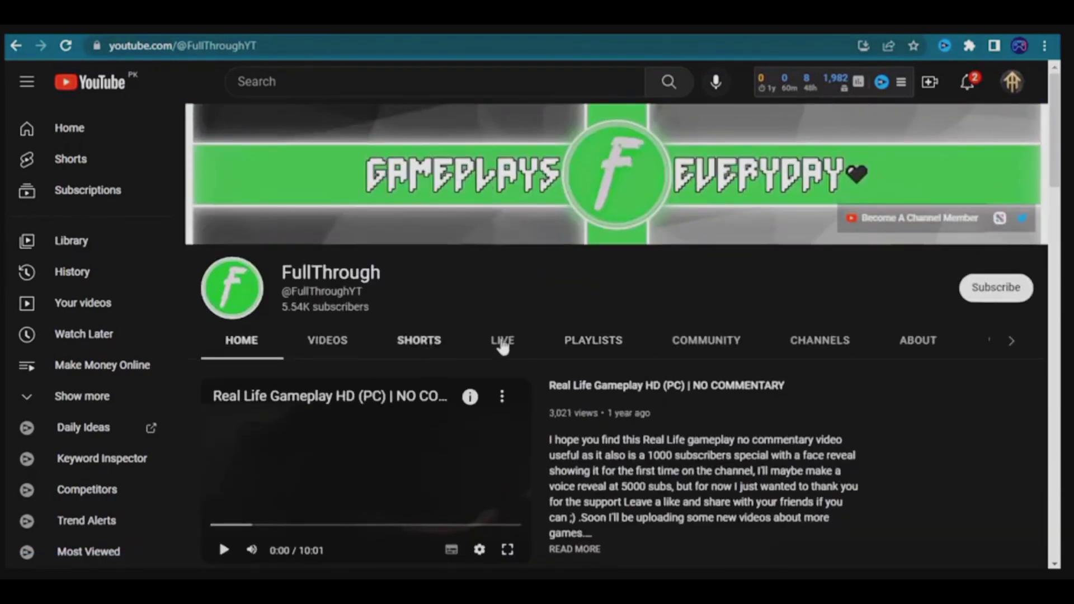
pyautogui.click(568, 341)
pyautogui.scroll(-4, 569, 342)
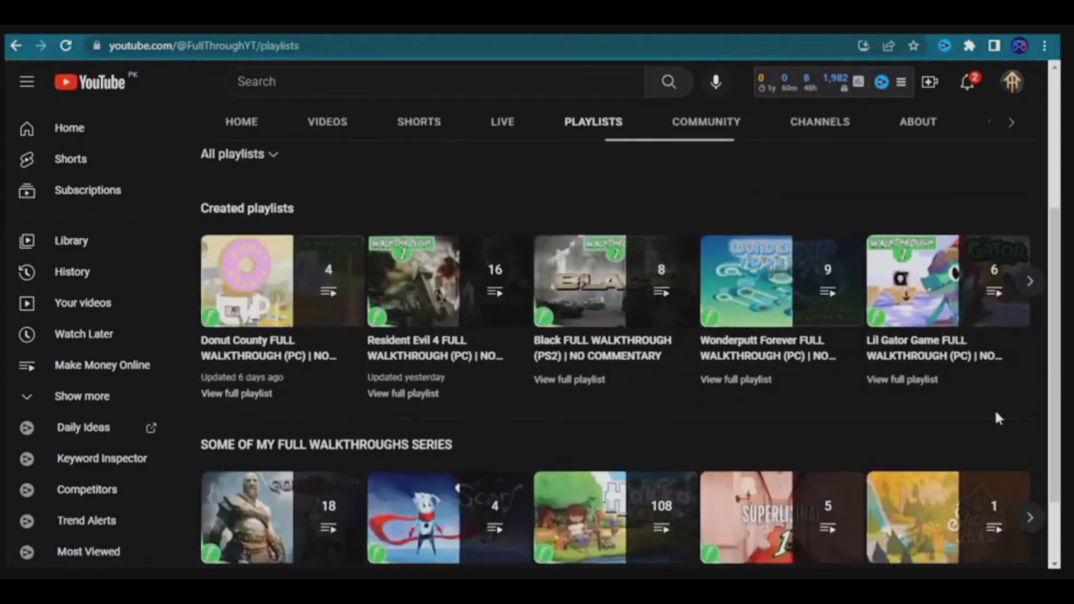
pyautogui.scroll(-2, 997, 418)
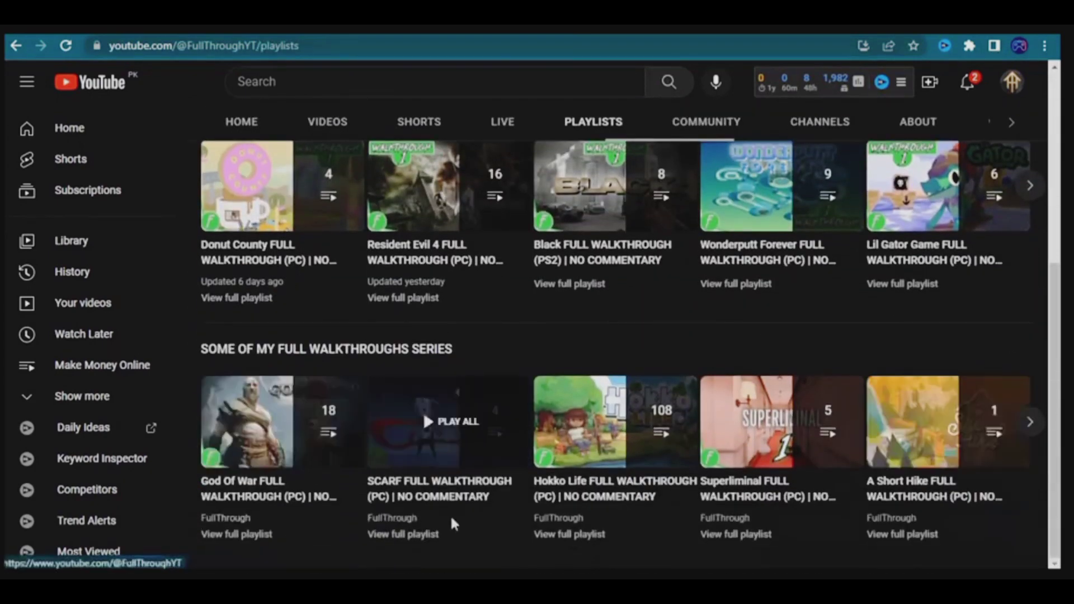
pyautogui.click(1031, 422)
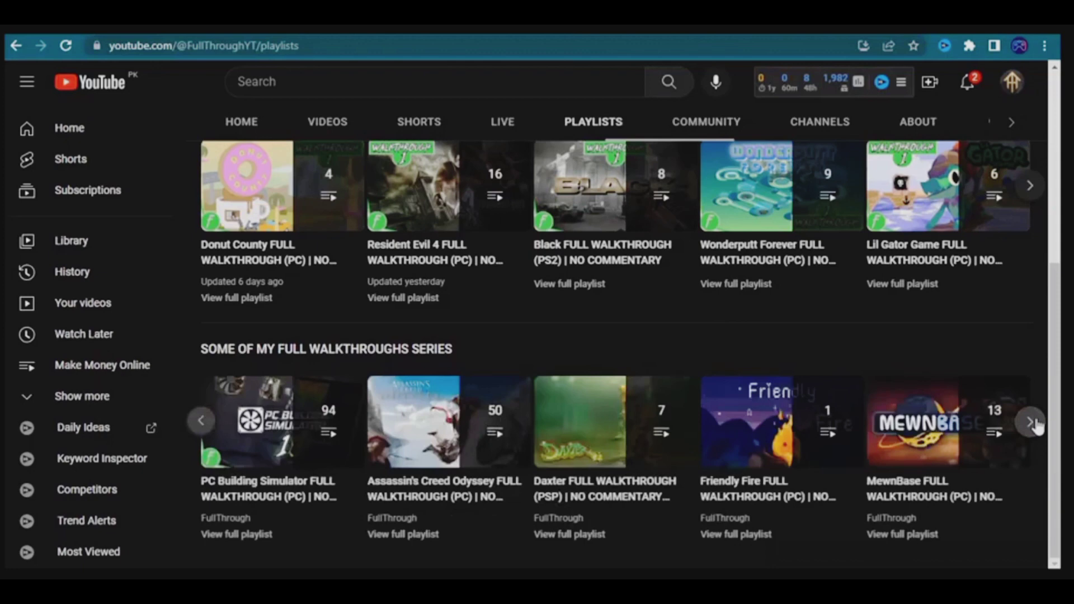
pyautogui.click(1031, 422)
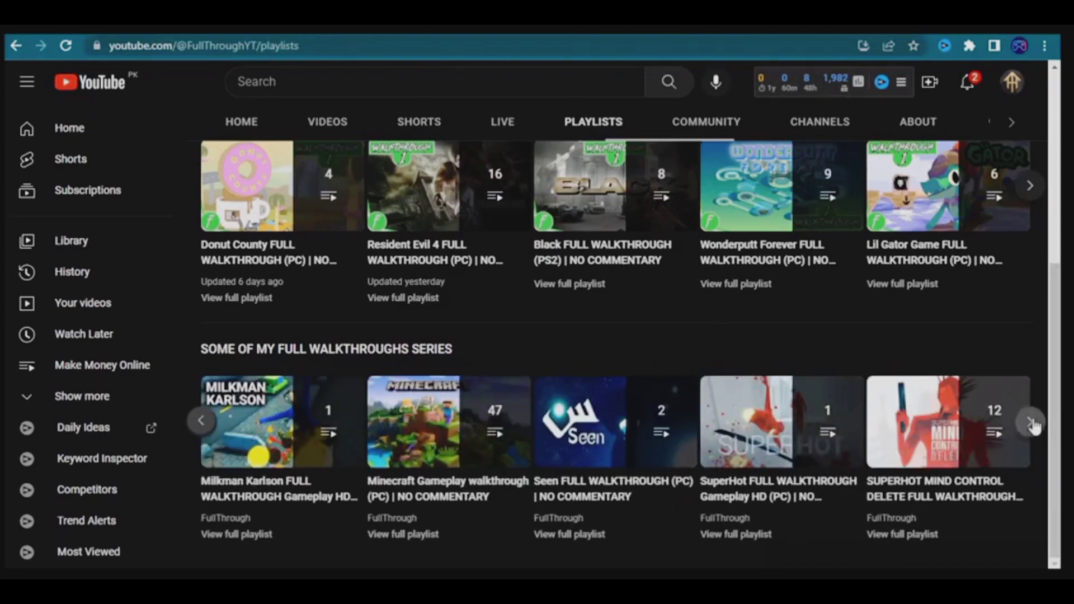
pyautogui.click(1033, 424)
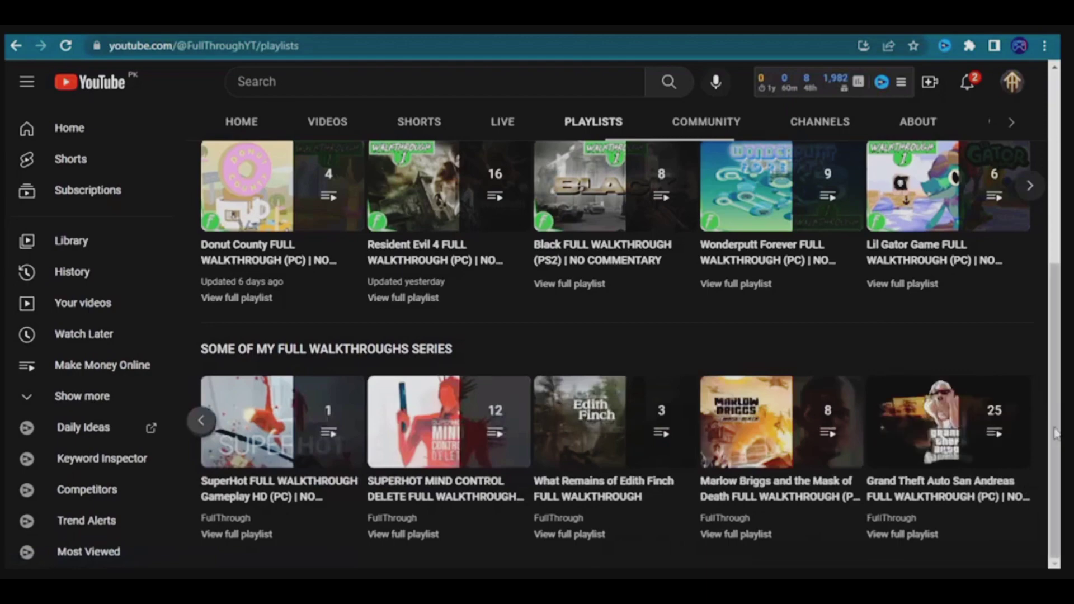
# Step: Browse through the channel's created playlists to see which games have no-commentary walkthroughs
pyautogui.scroll(6, 1037, 417)
pyautogui.scroll(-3, 839, 251)
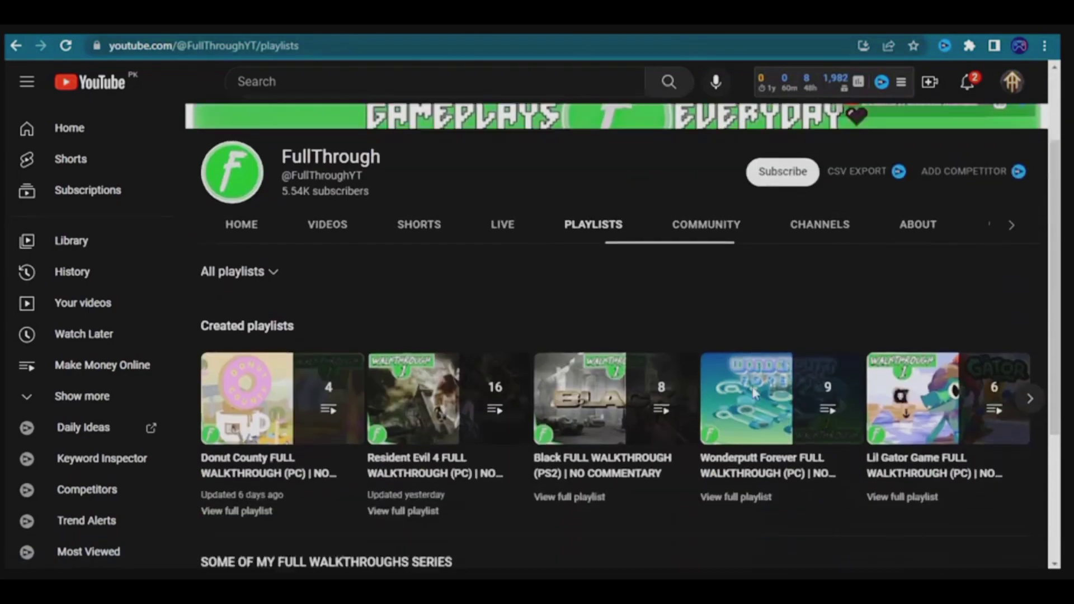
pyautogui.click(1033, 362)
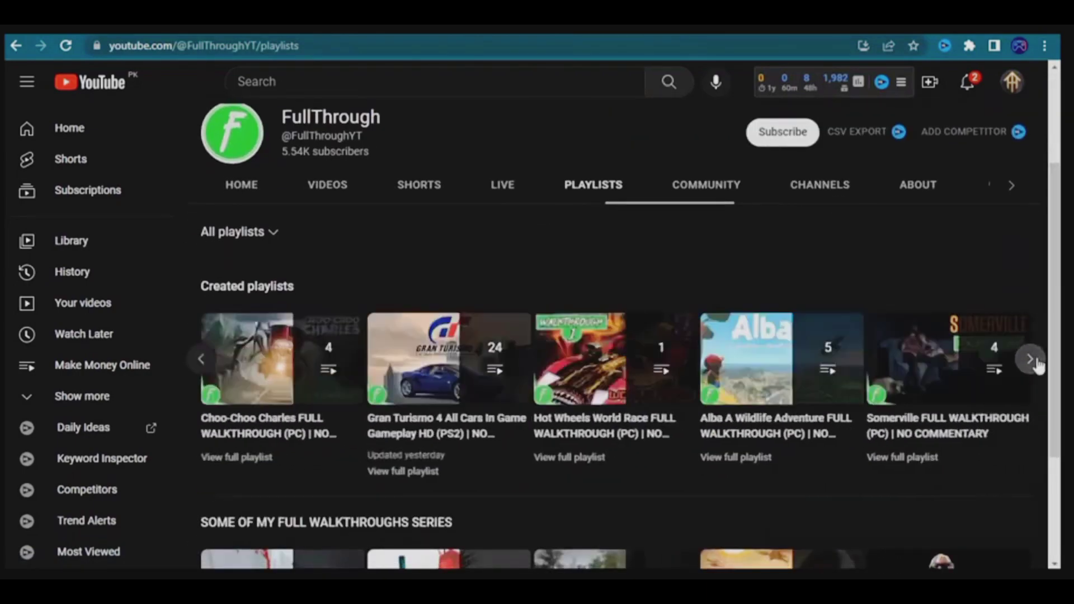
pyautogui.click(1036, 363)
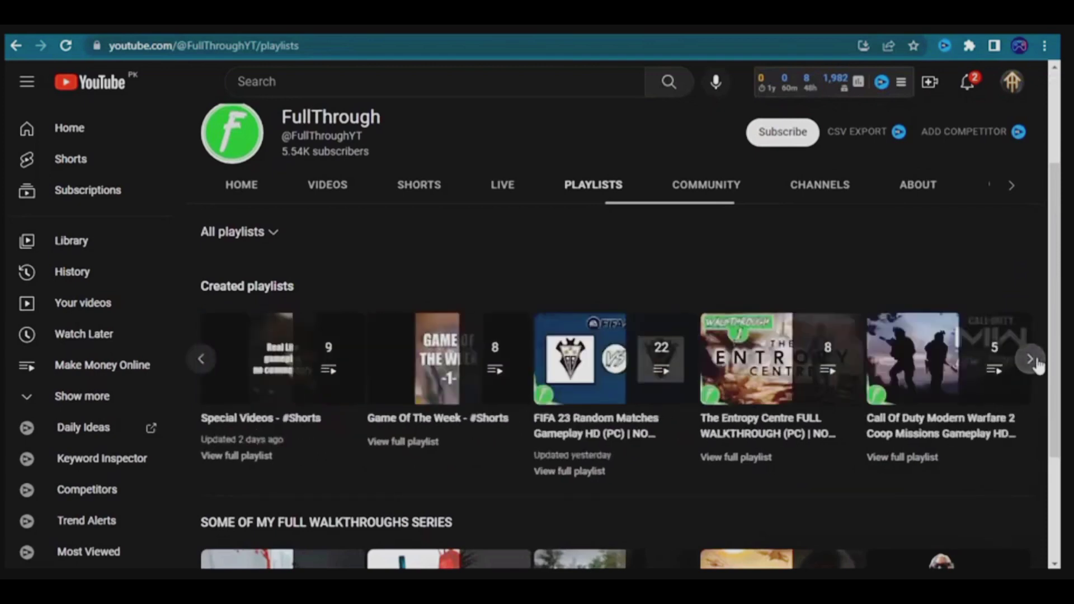
pyautogui.click(1032, 360)
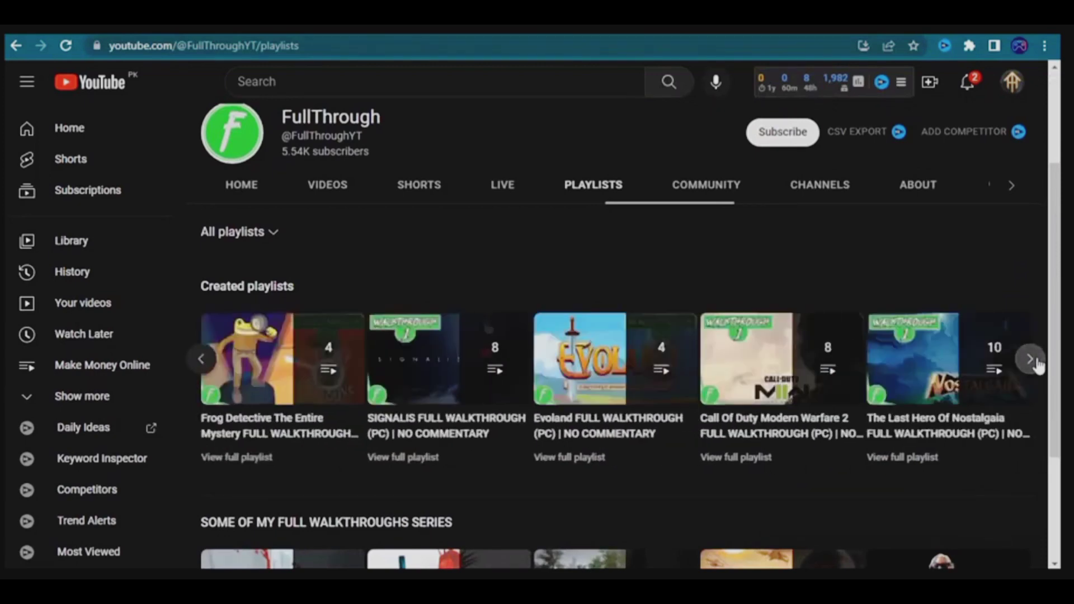
# Step: Go through the remaining playlists in the FullThrough channel's created playlists row up to its end
pyautogui.click(1032, 361)
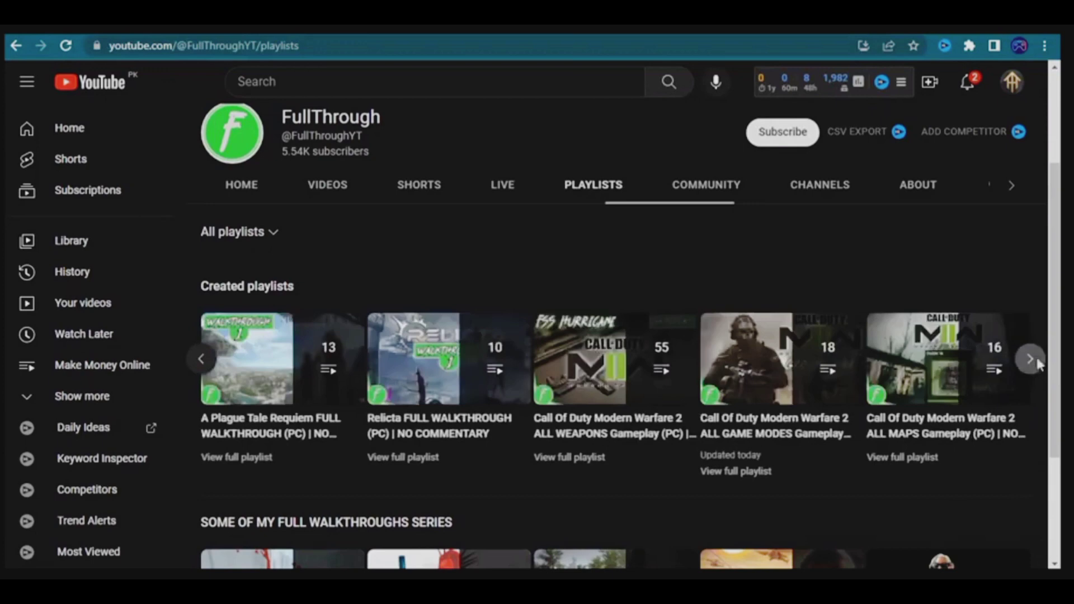
pyautogui.click(1035, 363)
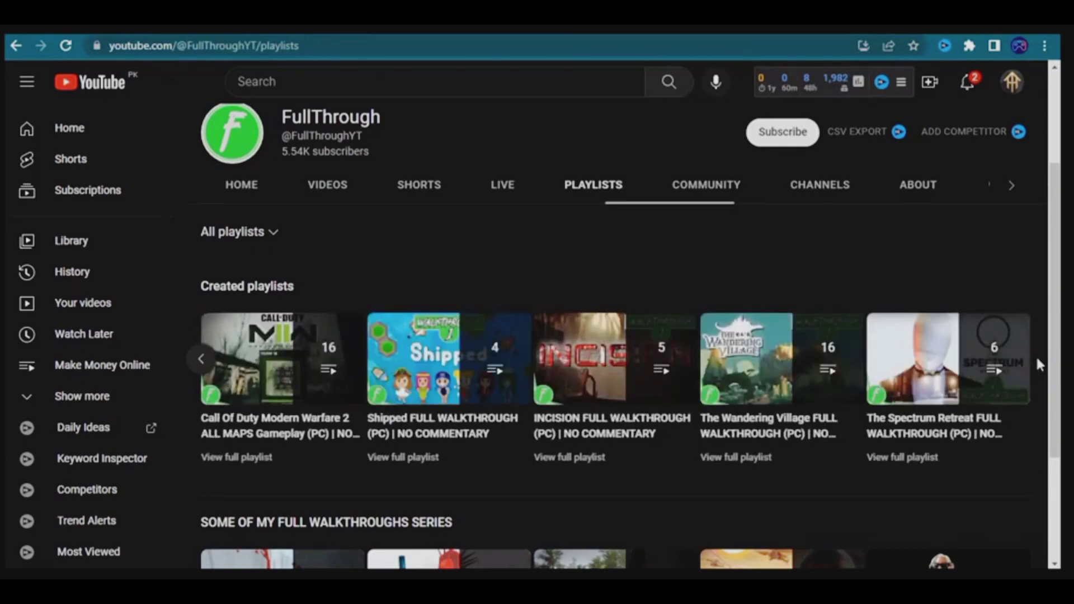
pyautogui.scroll(-3, 1035, 360)
pyautogui.scroll(5, 1035, 361)
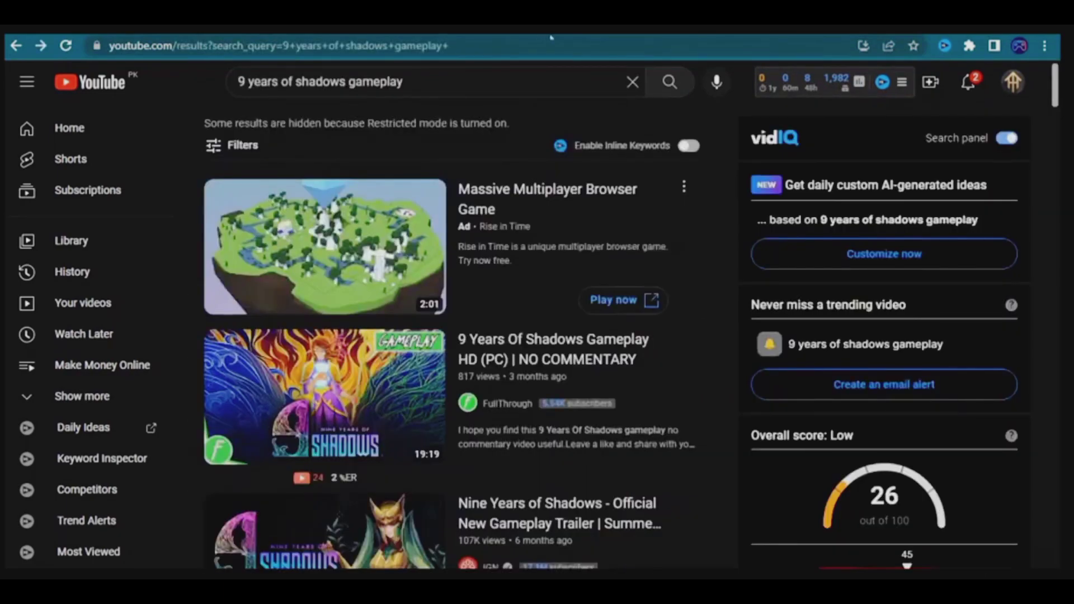
# Step: Open FullThrough's 9 Years Of Shadows no-commentary gameplay video from the search results and open savefrom.net's YouTube downloader in a new tab
pyautogui.scroll(-2, 508, 281)
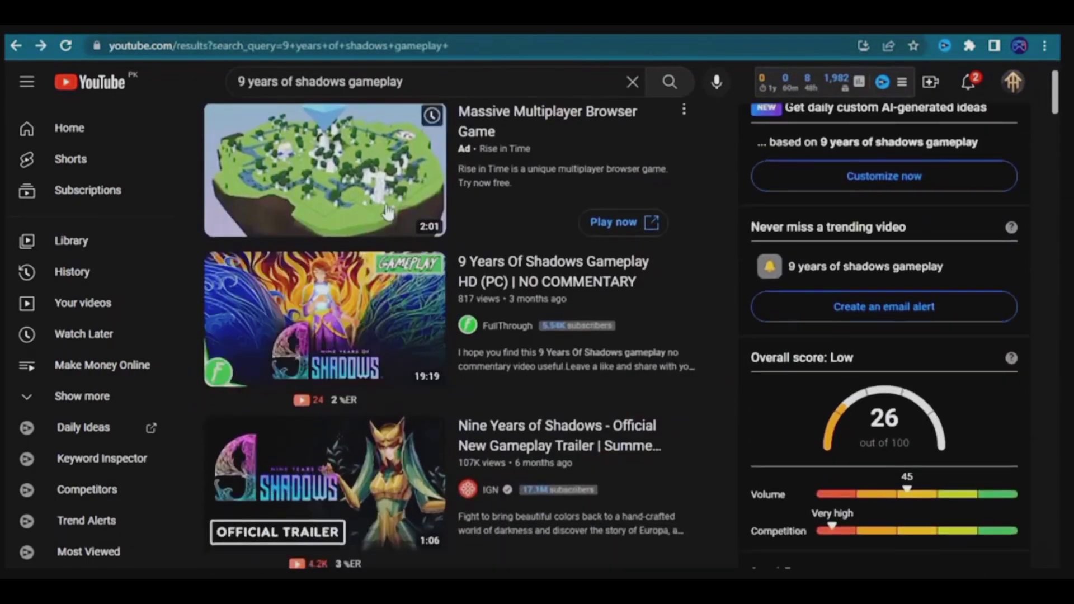
pyautogui.click(507, 280)
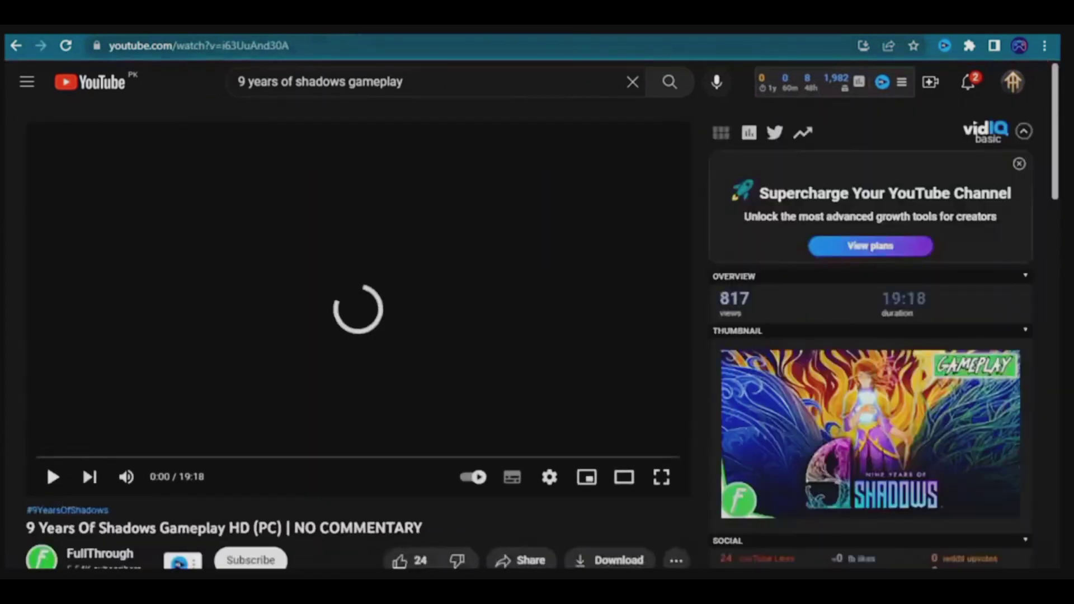
pyautogui.hotkey('ctrl', 't')
pyautogui.click(59, 71)
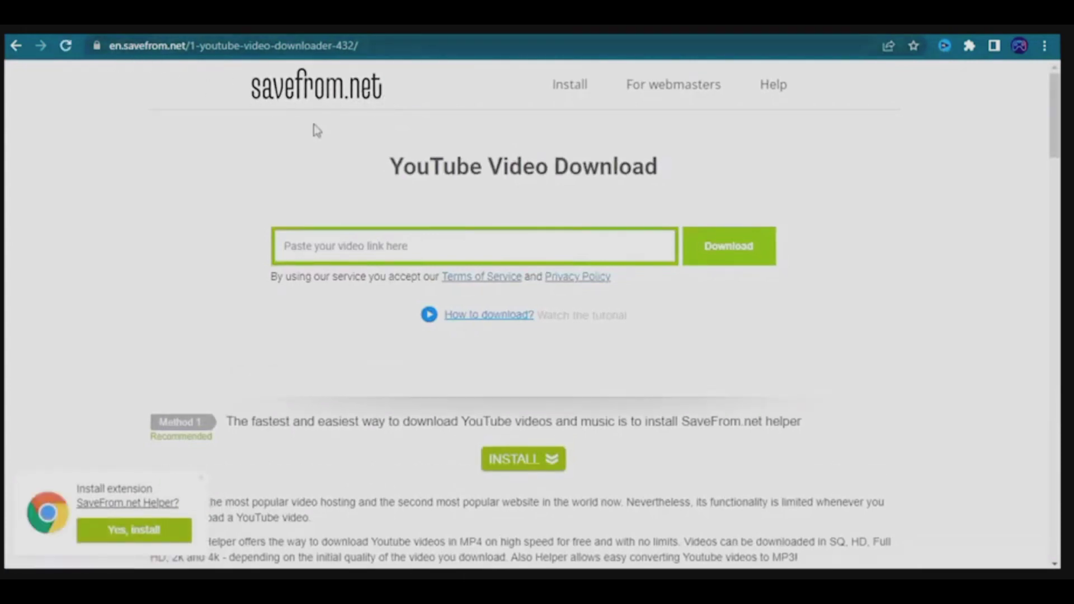
pyautogui.moveTo(115, 52); pyautogui.dragTo(250, 93)
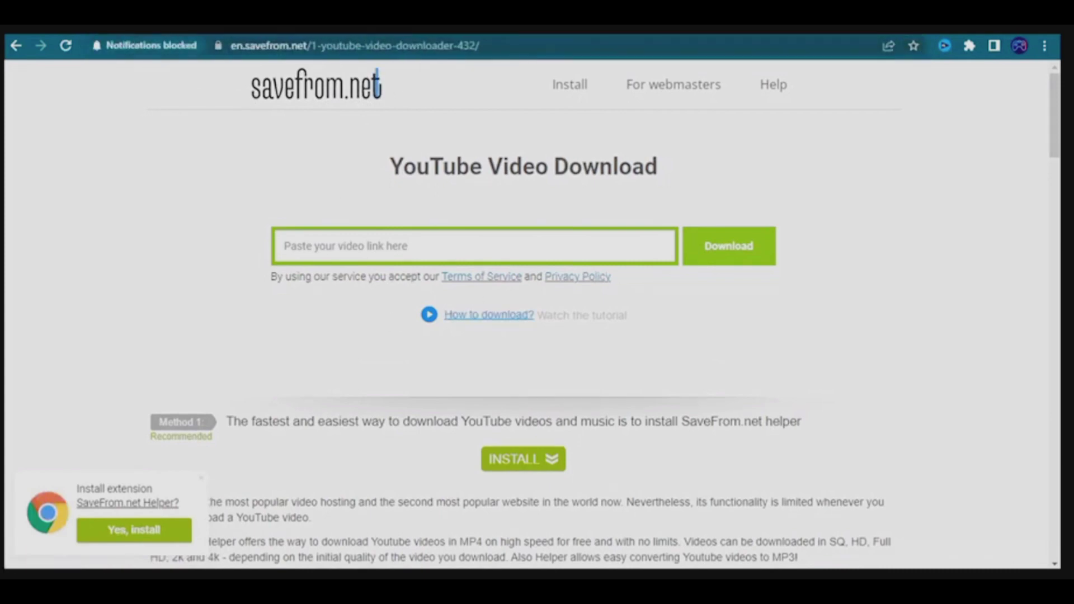
# Step: Copy the 9 Years Of Shadows video's link and load it into the savefrom.net downloader
pyautogui.hotkey('ctrl', 'Tab')
pyautogui.click(180, 45)
pyautogui.rightClick(180, 45)
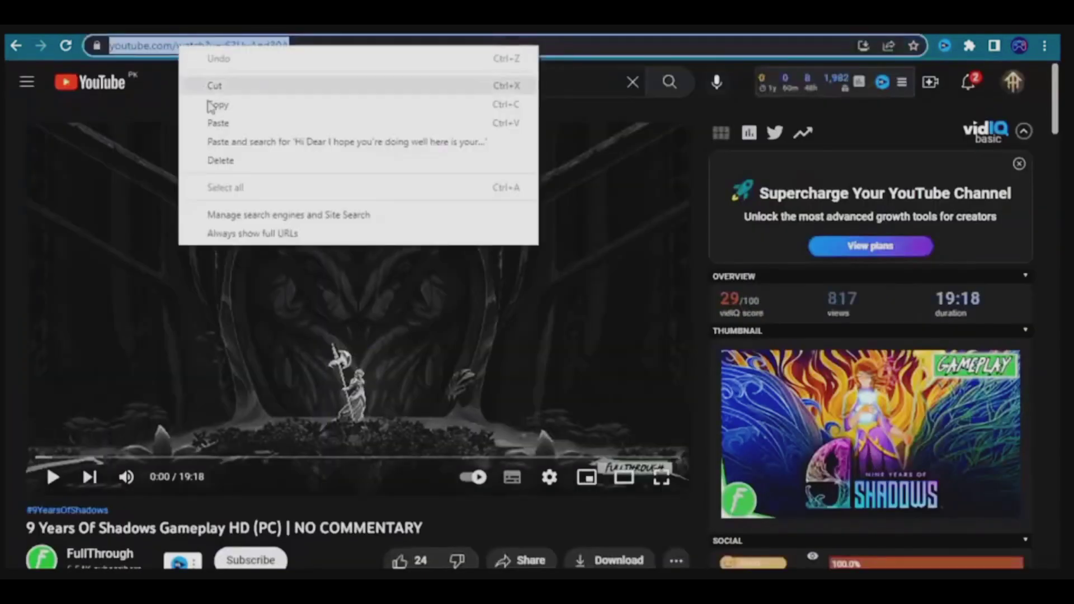
pyautogui.click(212, 108)
pyautogui.hotkey('ctrl', 'Tab')
pyautogui.rightClick(413, 242)
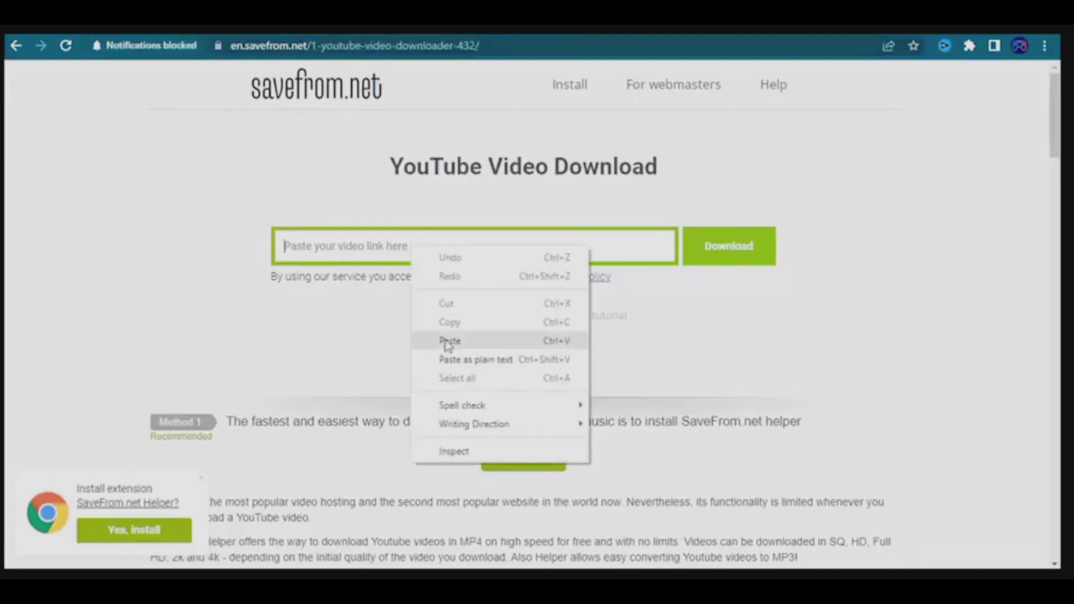
pyautogui.click(447, 339)
pyautogui.press('Return')
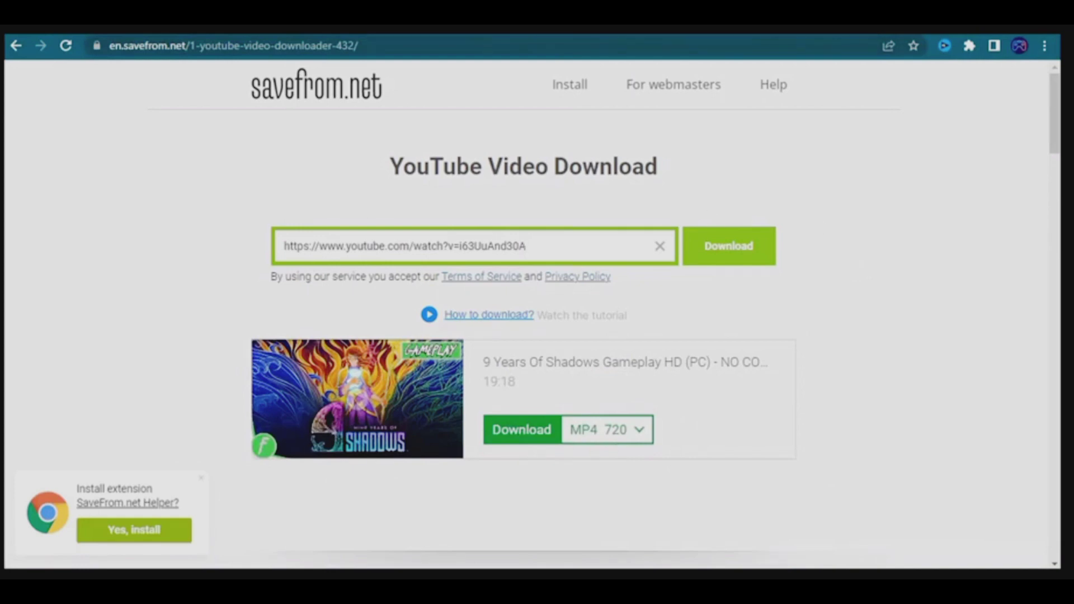
# Step: Copy the video's link from its YouTube page and paste it as the video URL in Freedom!'s Submit Video dialog
pyautogui.rightClick(393, 245)
pyautogui.tripleClick(372, 246)
pyautogui.rightClick(369, 248)
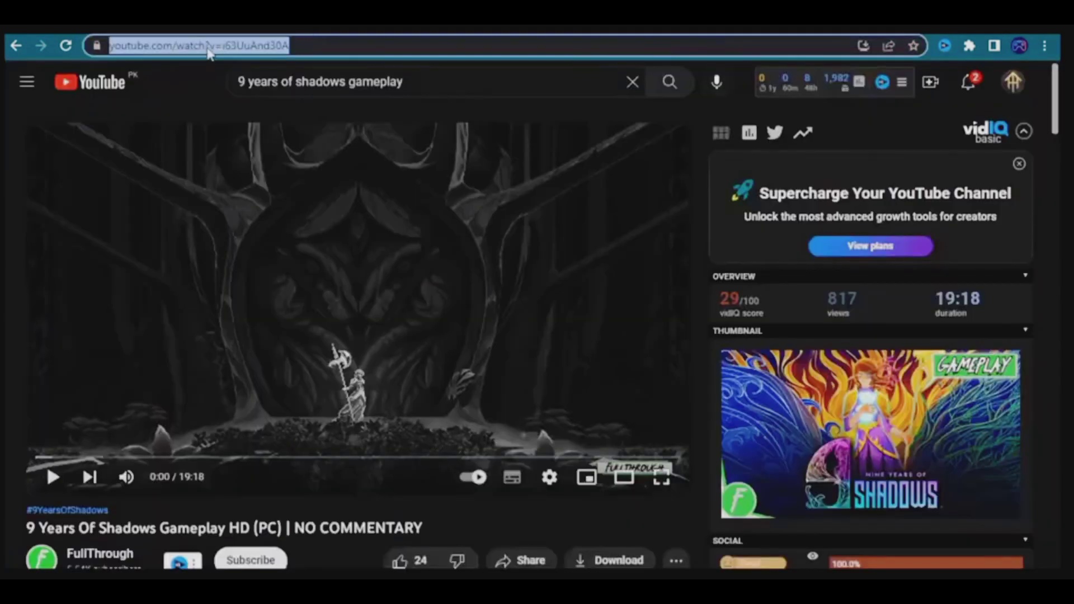
pyautogui.rightClick(206, 47)
pyautogui.click(249, 106)
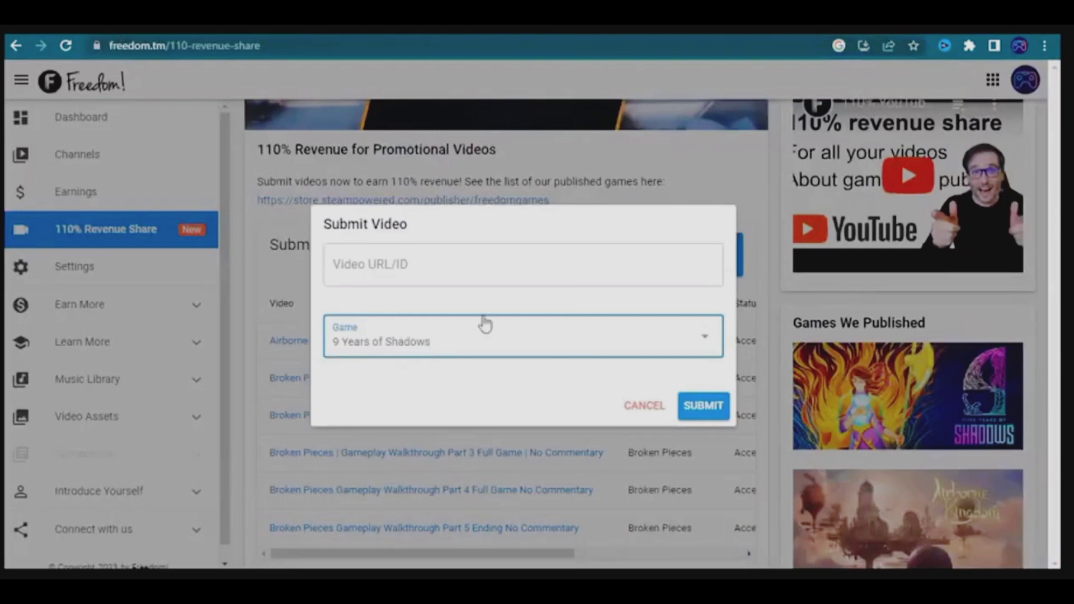
pyautogui.click(503, 262)
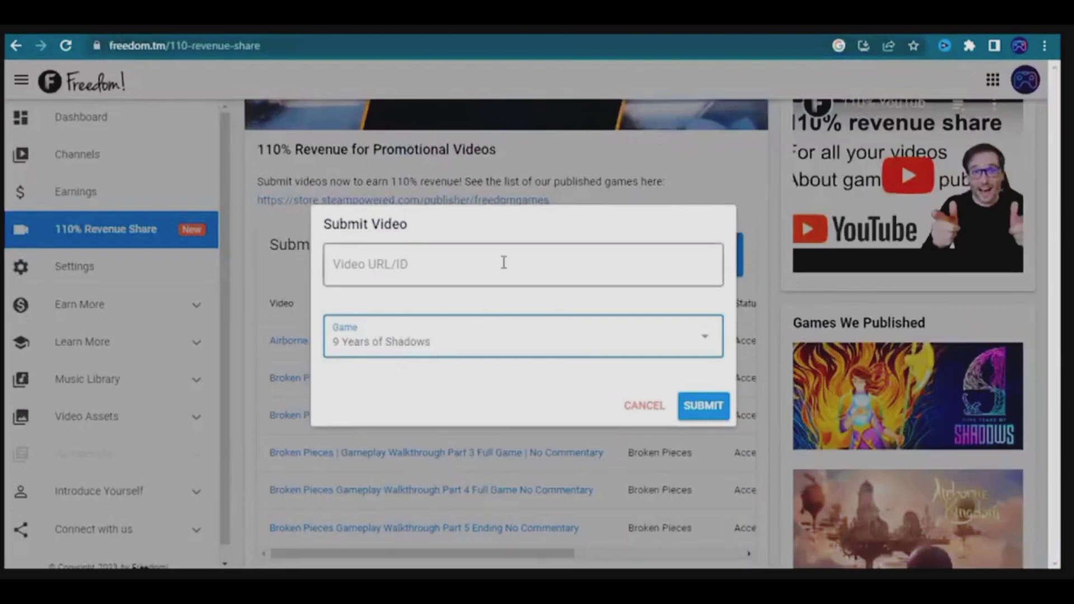
pyautogui.rightClick(499, 266)
pyautogui.click(545, 358)
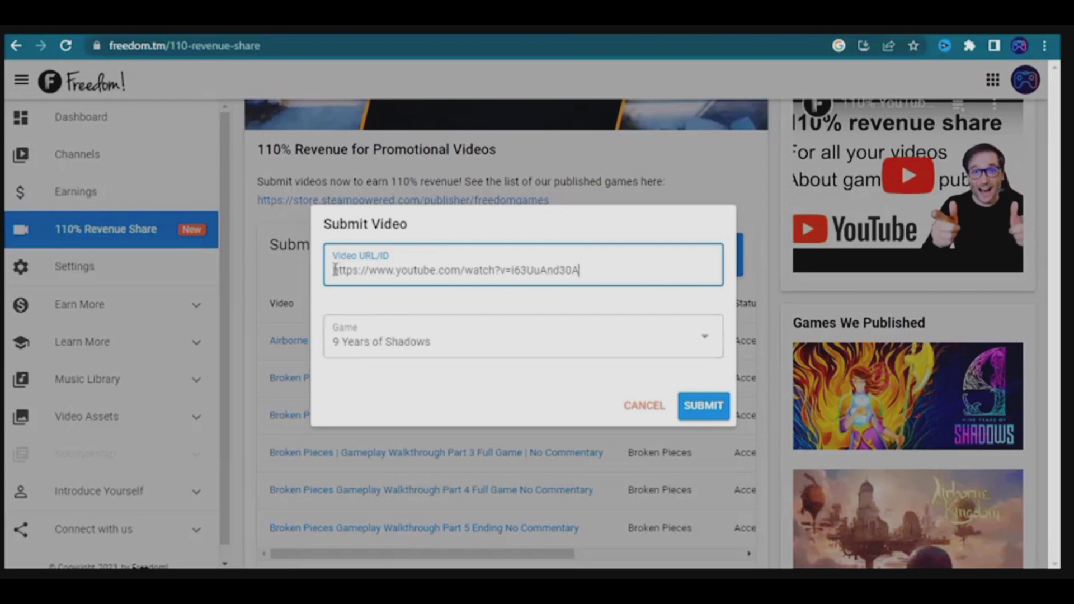
# Step: Try to submit the pasted video for the game 9 Years of Shadows and cancel the submission dialog
pyautogui.moveTo(335, 270); pyautogui.dragTo(611, 266)
pyautogui.moveTo(534, 270); pyautogui.dragTo(606, 268)
pyautogui.click(606, 269)
pyautogui.click(708, 410)
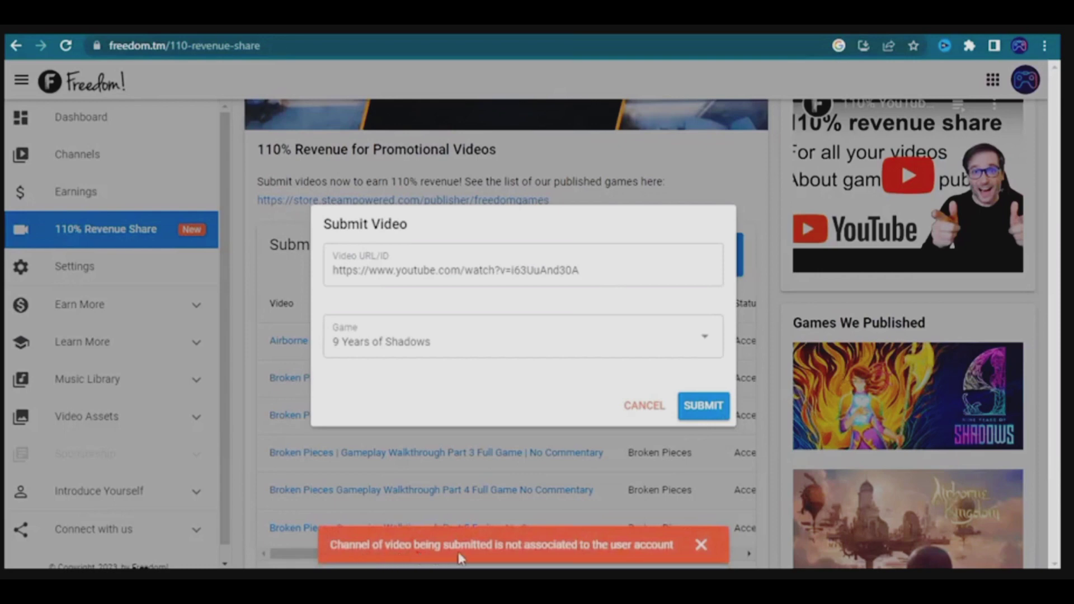
pyautogui.click(699, 415)
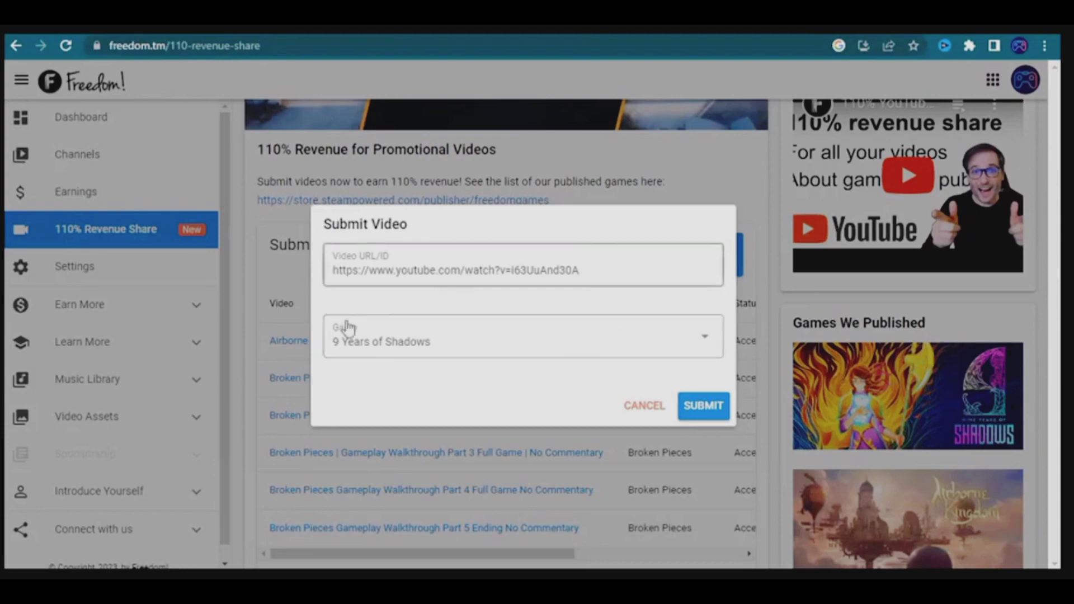
pyautogui.click(630, 408)
# Step: Check the promotional video submissions by filtering their status to Rejected and to Pending
pyautogui.scroll(3, 628, 413)
pyautogui.click(573, 410)
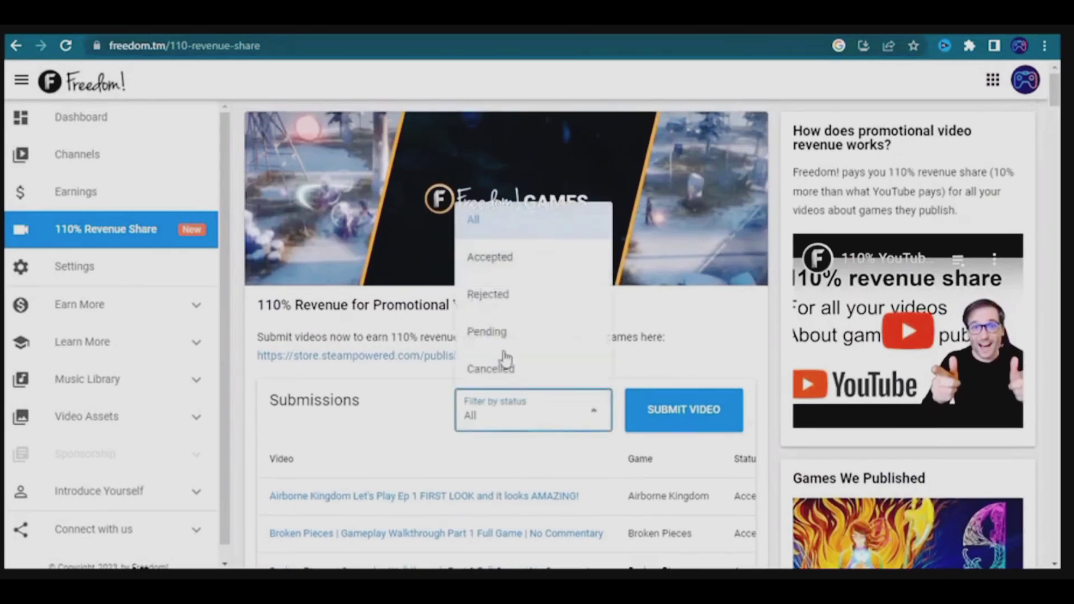
pyautogui.click(501, 302)
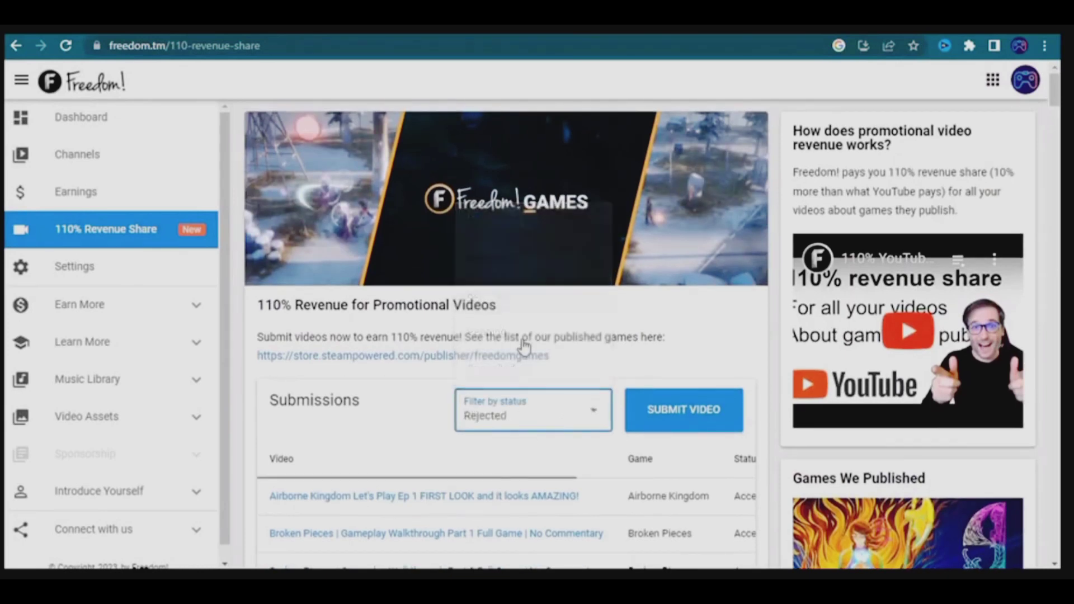
pyautogui.click(549, 417)
pyautogui.scroll(-4, 558, 432)
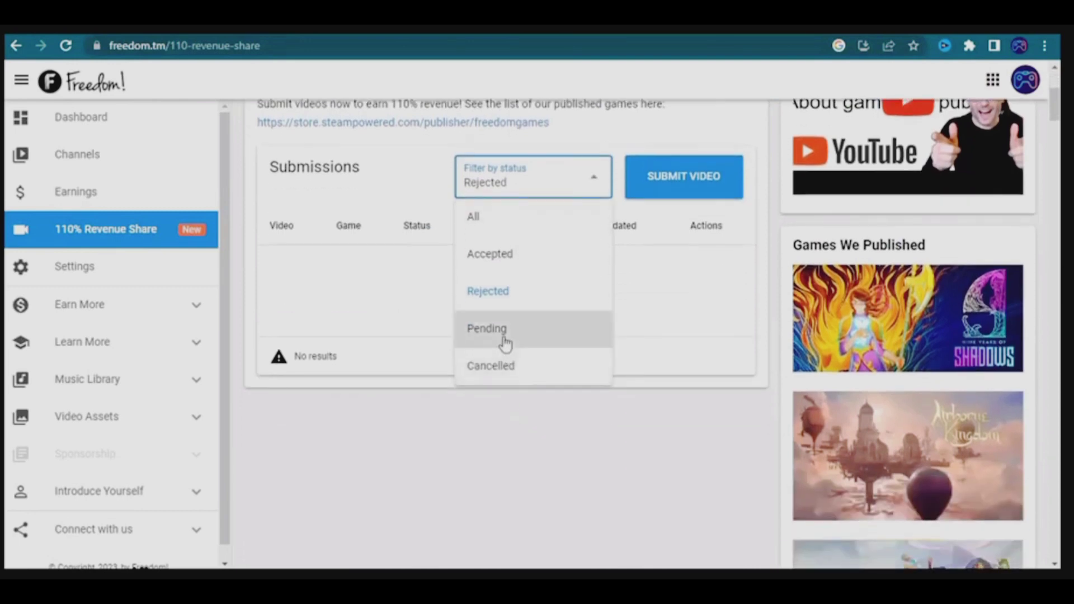
pyautogui.click(504, 338)
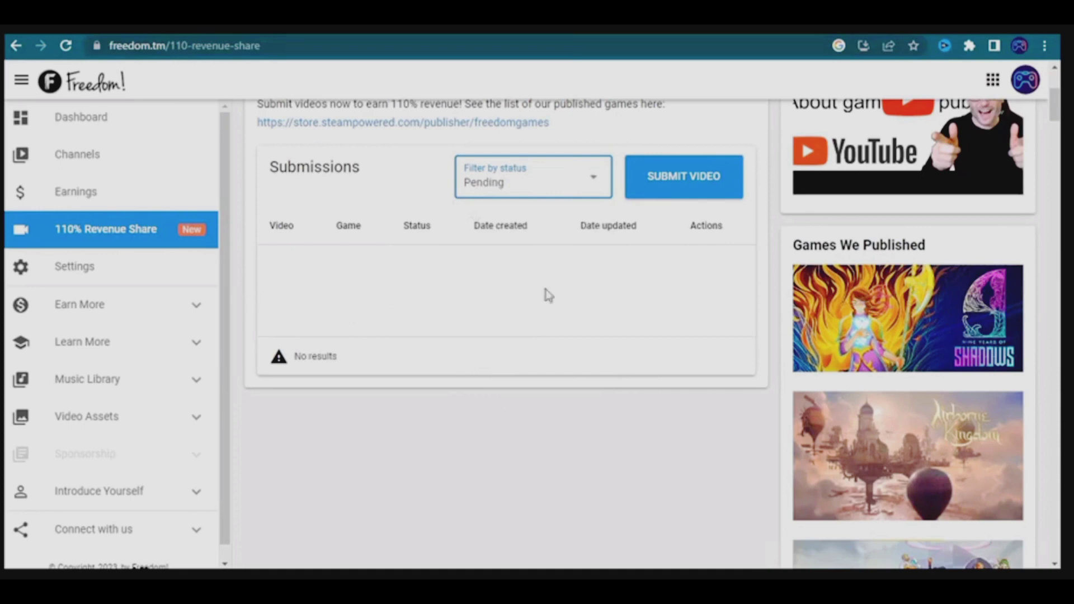
pyautogui.scroll(3, 477, 277)
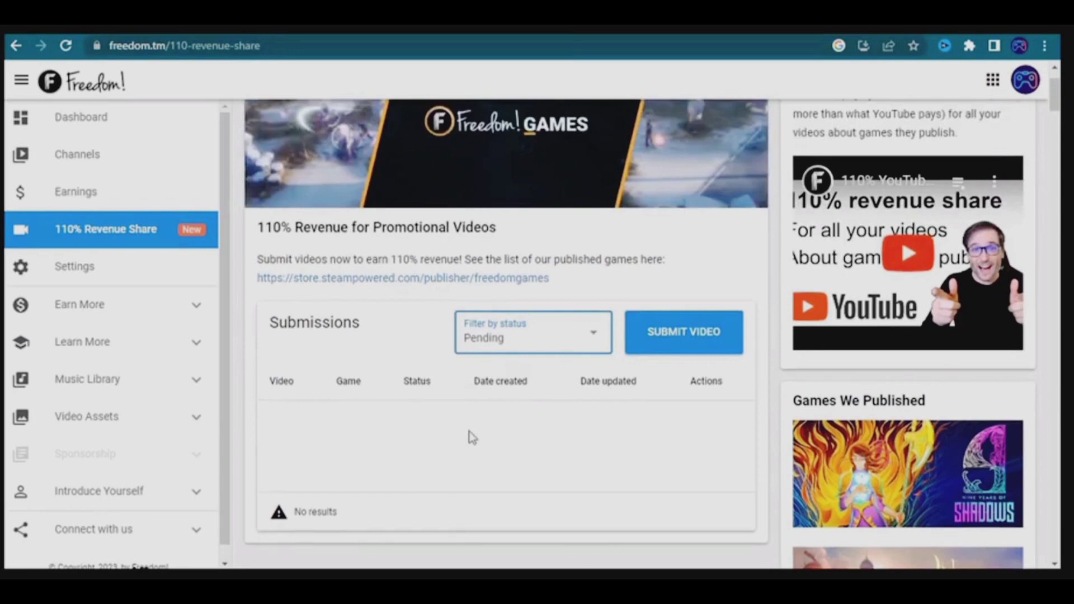
pyautogui.scroll(2, 469, 433)
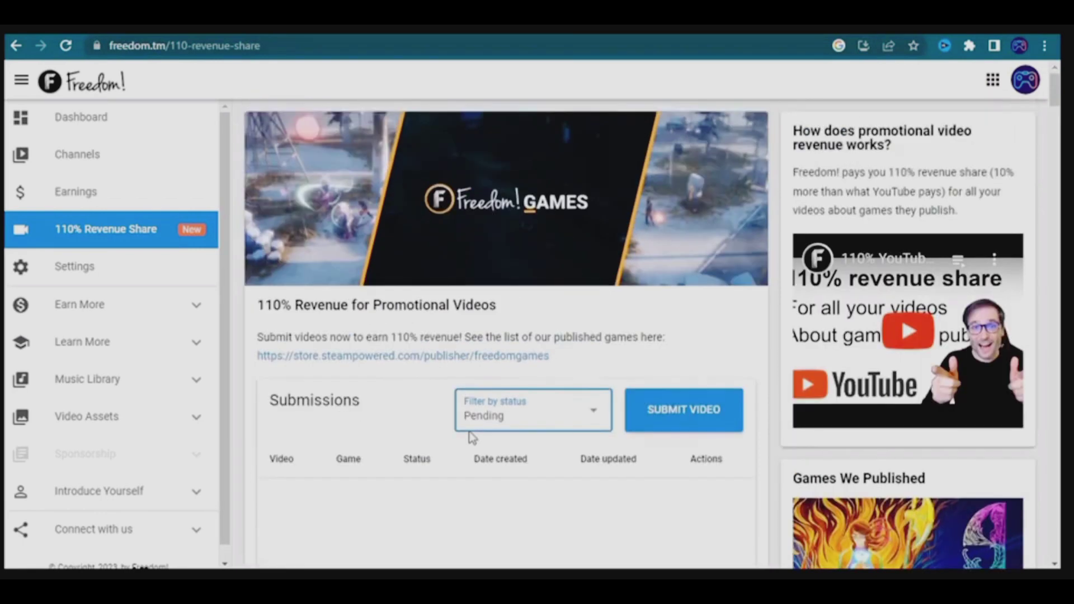